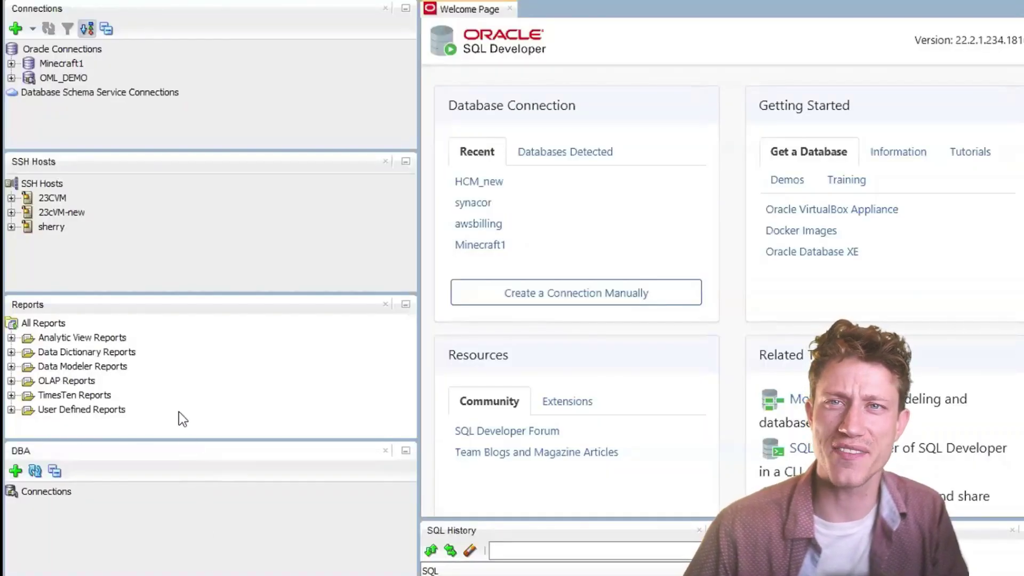
# - Create a new database connection named OML_DEMO with the username admin and enter the account password
pyautogui.click(14, 28)
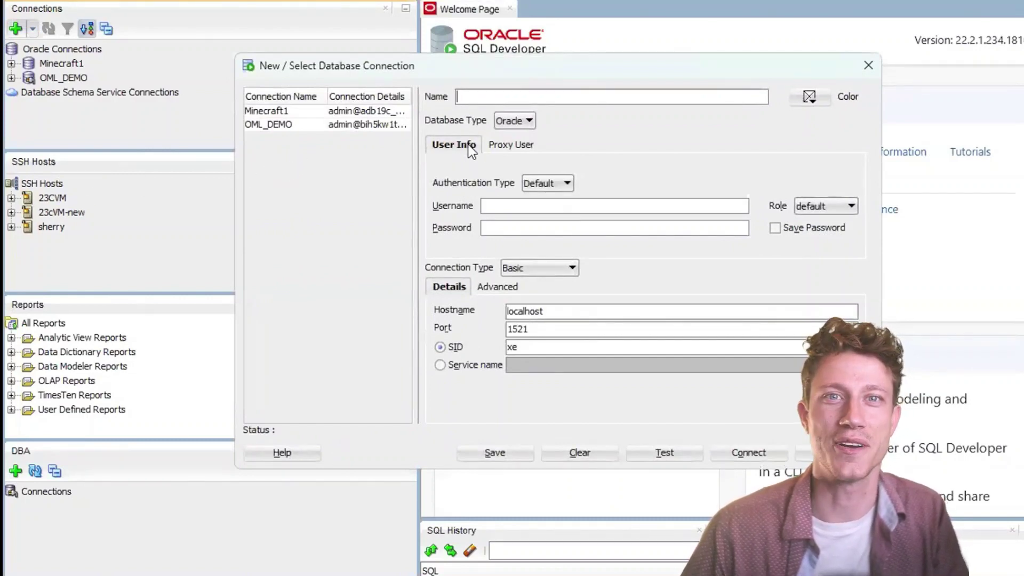
pyautogui.write('OML_DEMO')
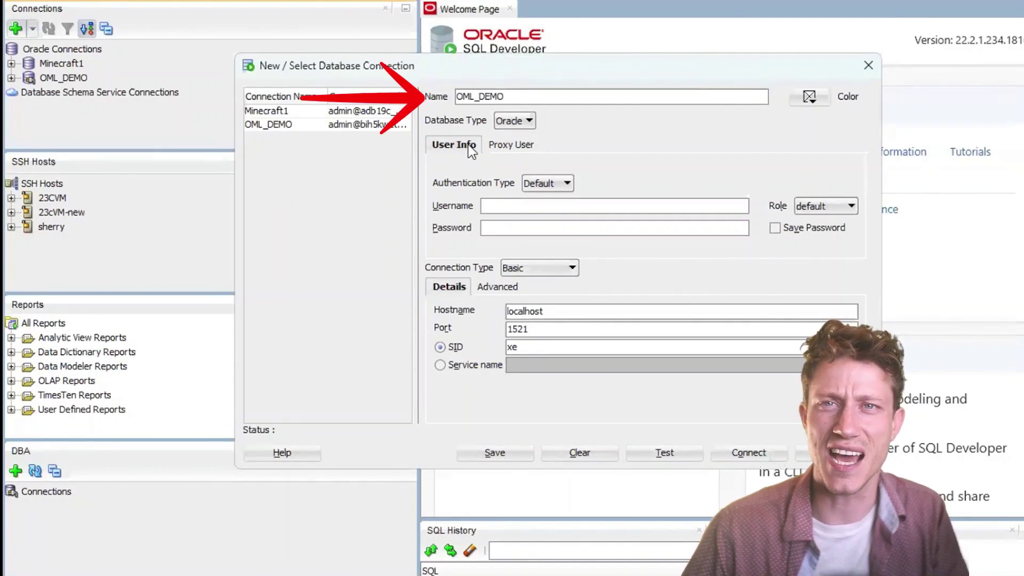
pyautogui.click(565, 209)
pyautogui.write('admin')
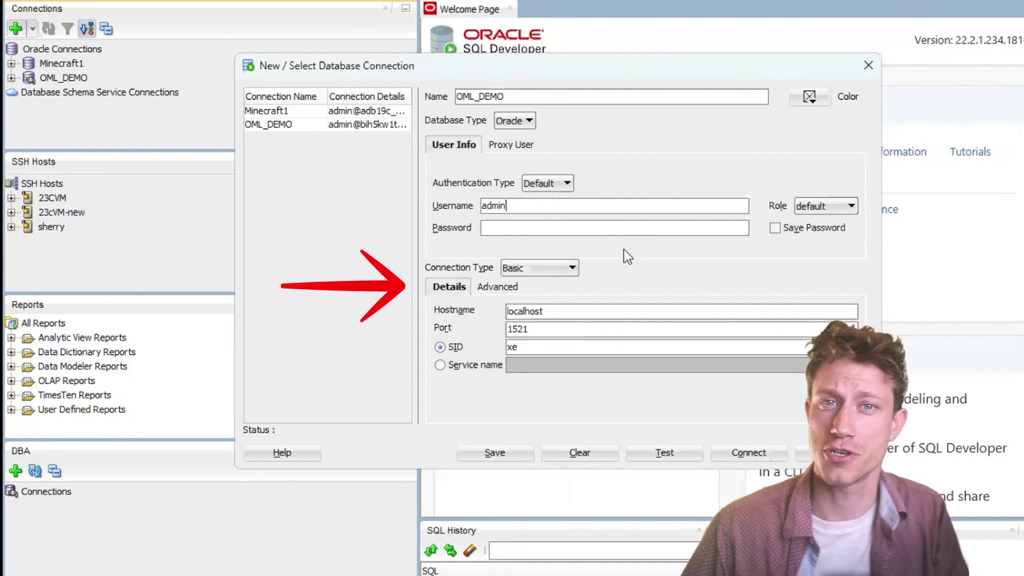
pyautogui.click(582, 229)
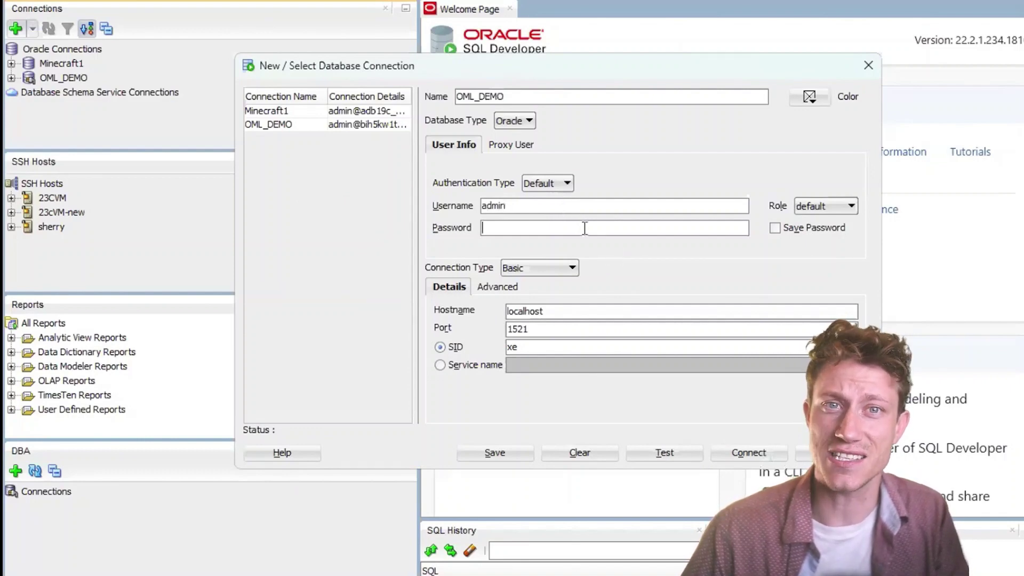
pyautogui.write('•••••••••••••')
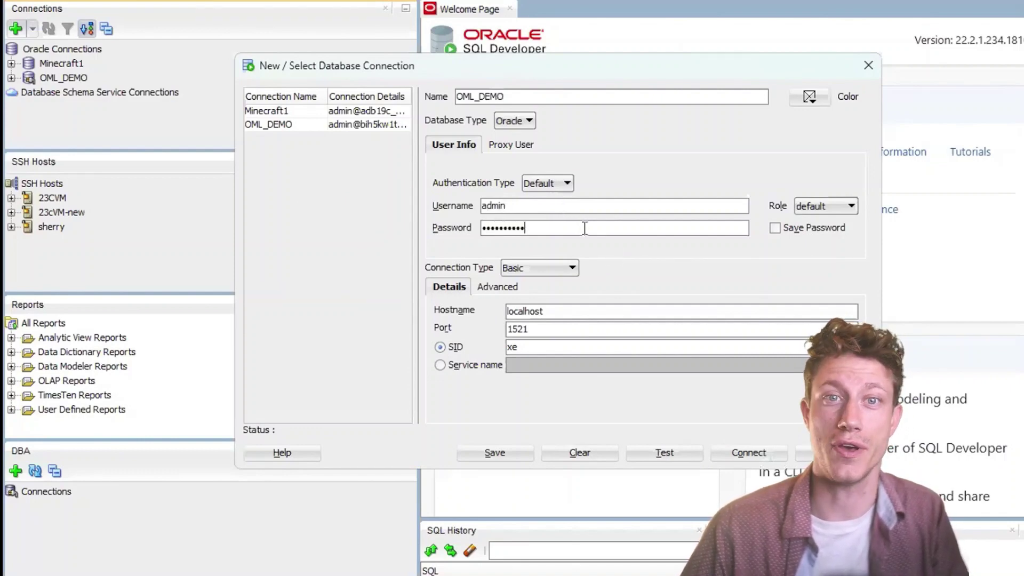
# - Set the connection type to Cloud Wallet and choose Wallet_BIH5KW1TAV5CJX79.zip as the configuration file
pyautogui.click(539, 267)
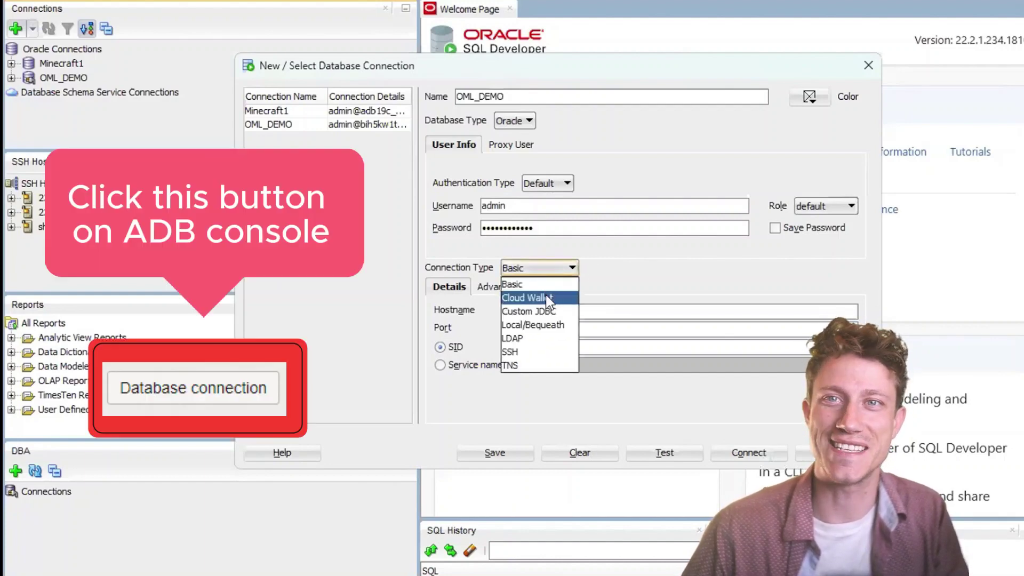
pyautogui.click(549, 298)
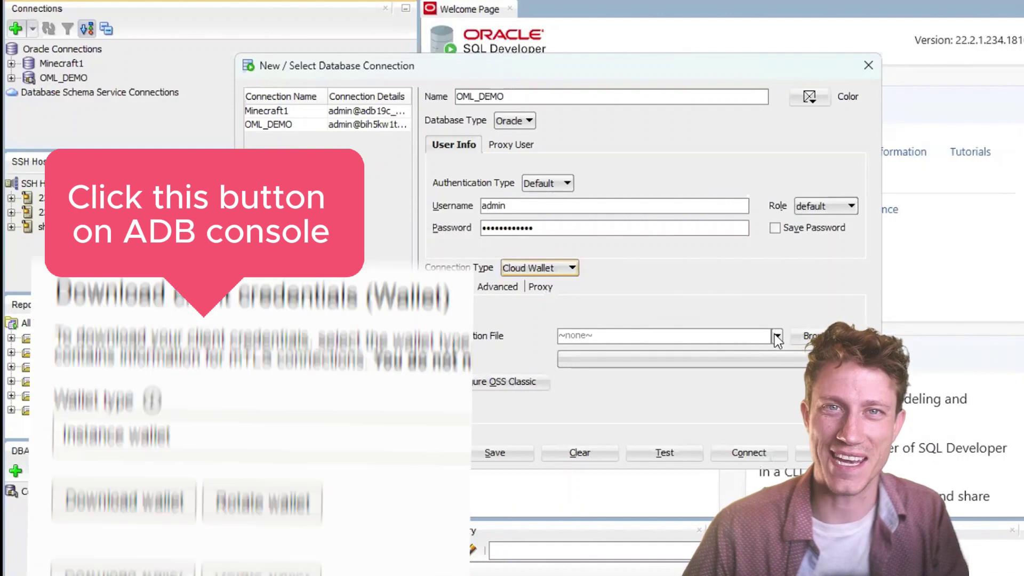
pyautogui.click(776, 335)
pyautogui.click(778, 365)
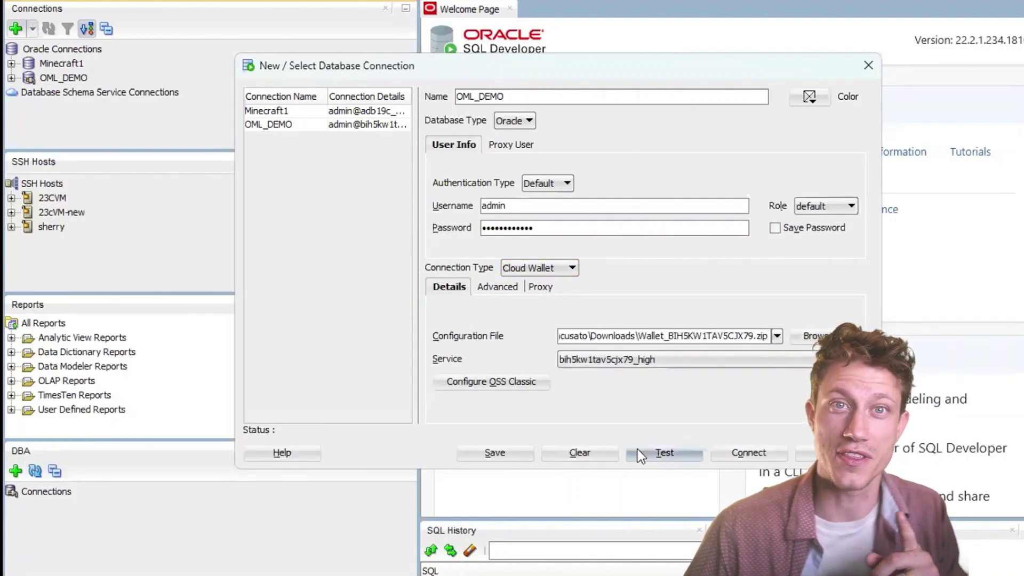
# - Test the OML_DEMO connection, then connect to it by entering the account password for admin
pyautogui.click(635, 449)
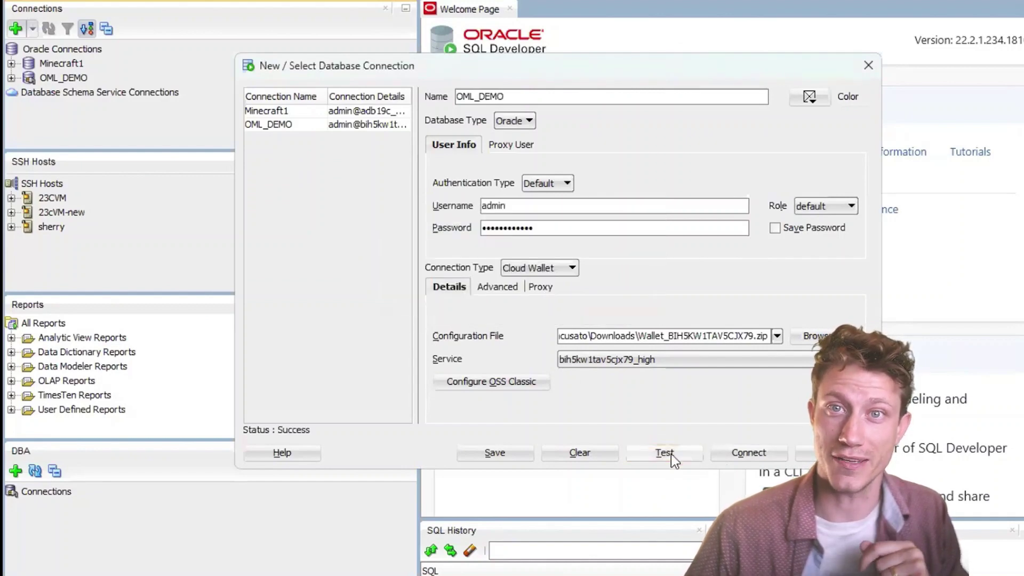
pyautogui.click(741, 453)
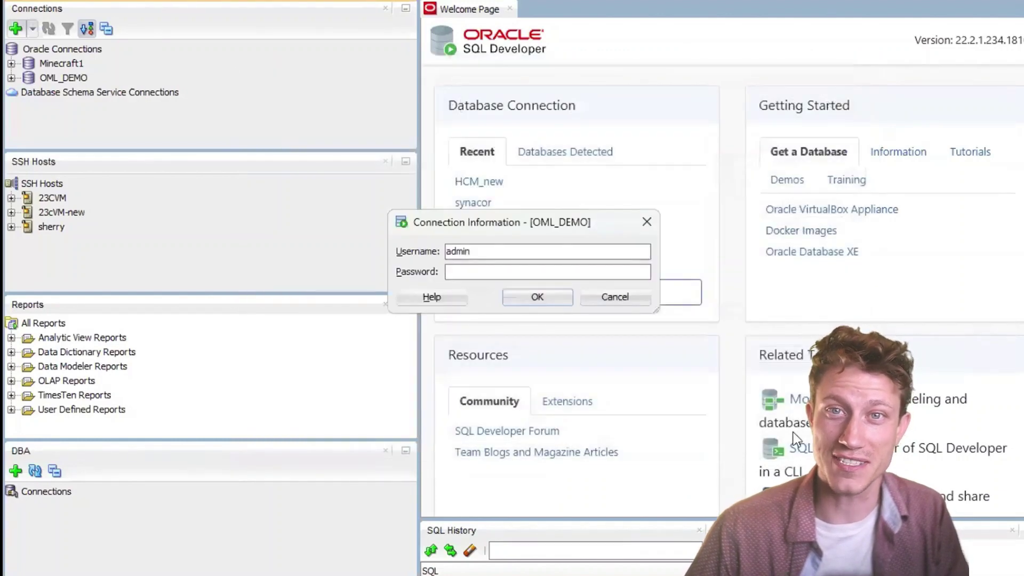
pyautogui.write('••••••••••')
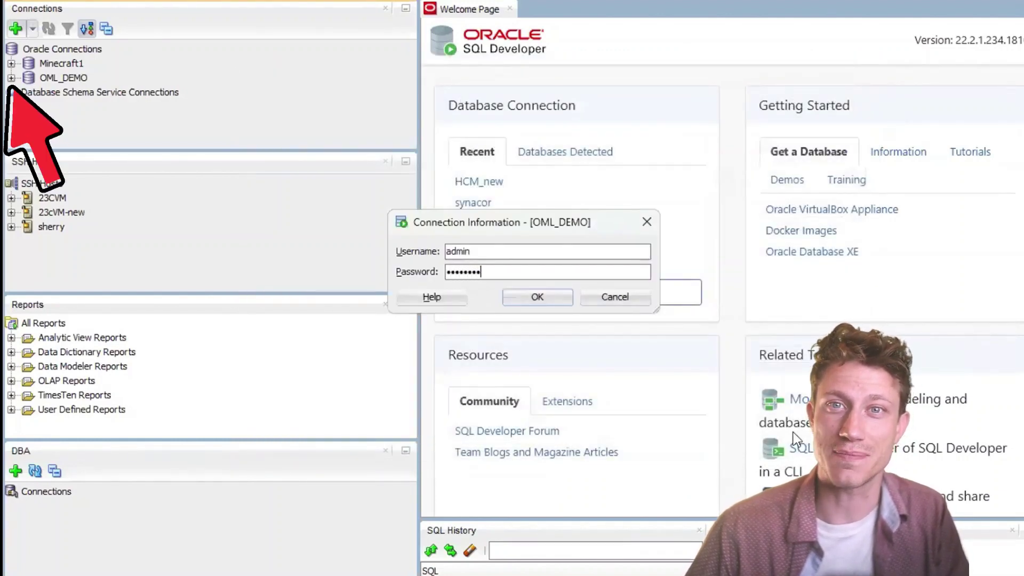
pyautogui.click(571, 300)
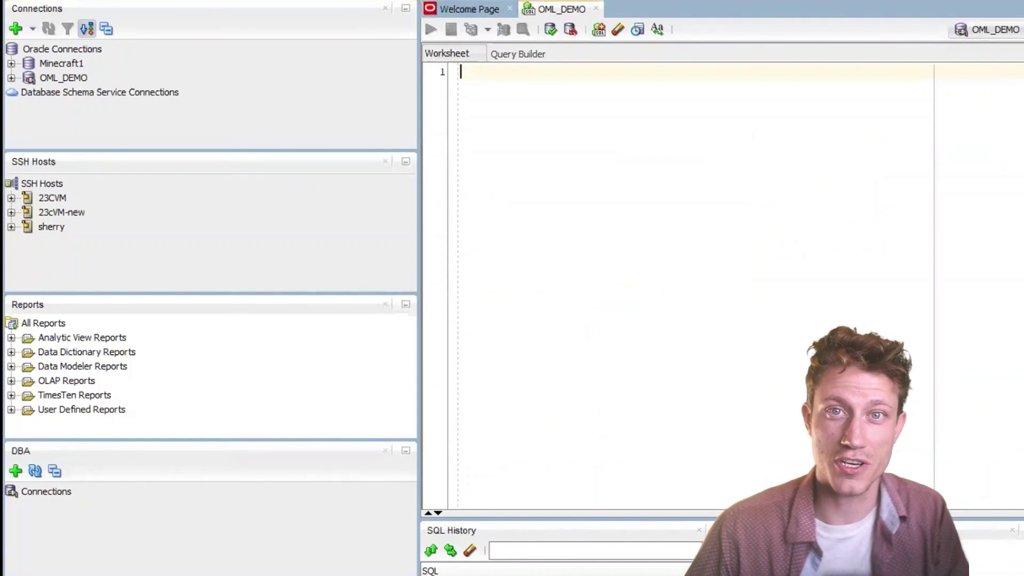
# - Expand the OML_DEMO connection down to the tables of OMLUSER under Other Users
pyautogui.click(11, 78)
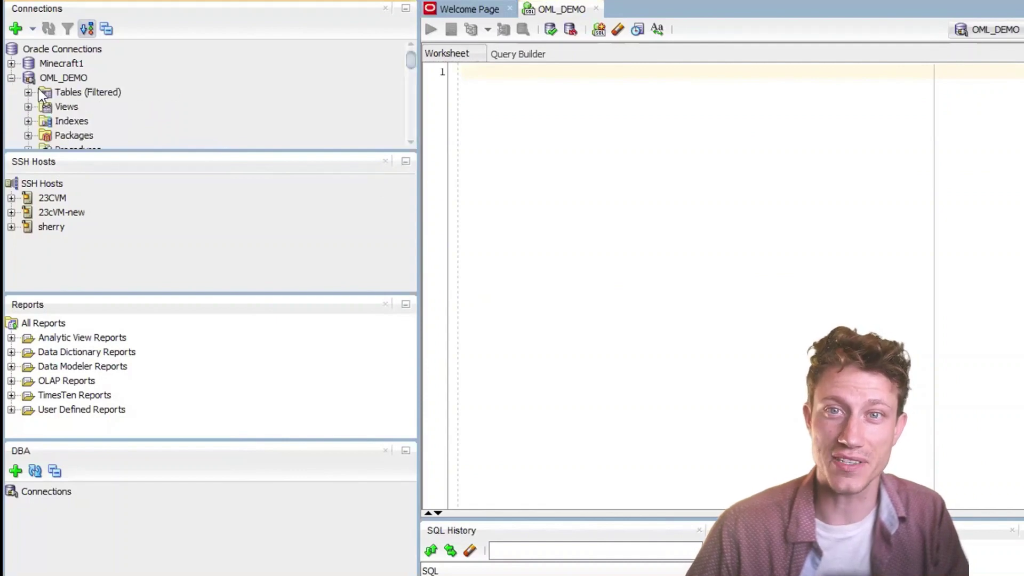
pyautogui.scroll(-8, 80, 96)
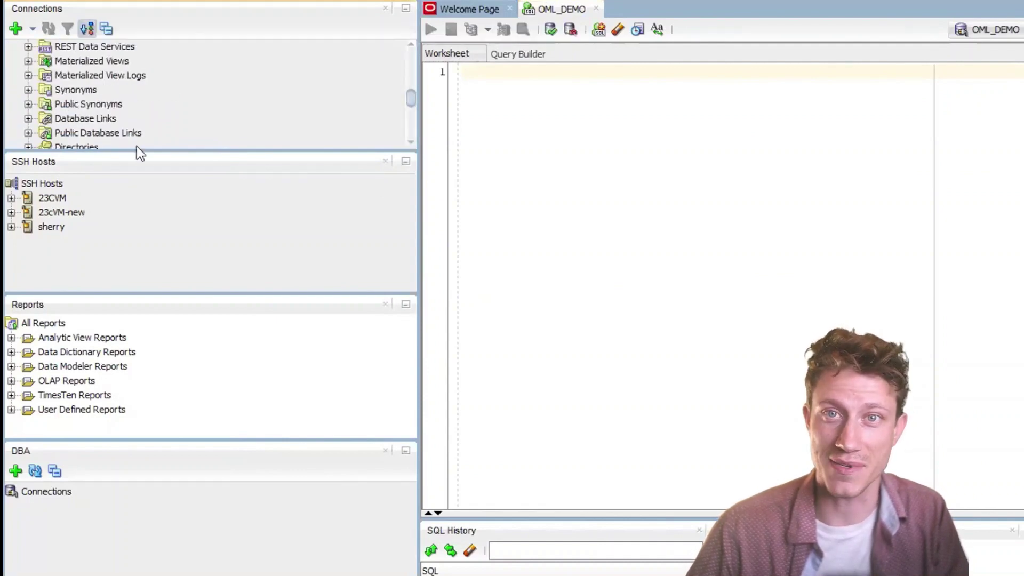
pyautogui.scroll(-2, 134, 136)
pyautogui.click(27, 123)
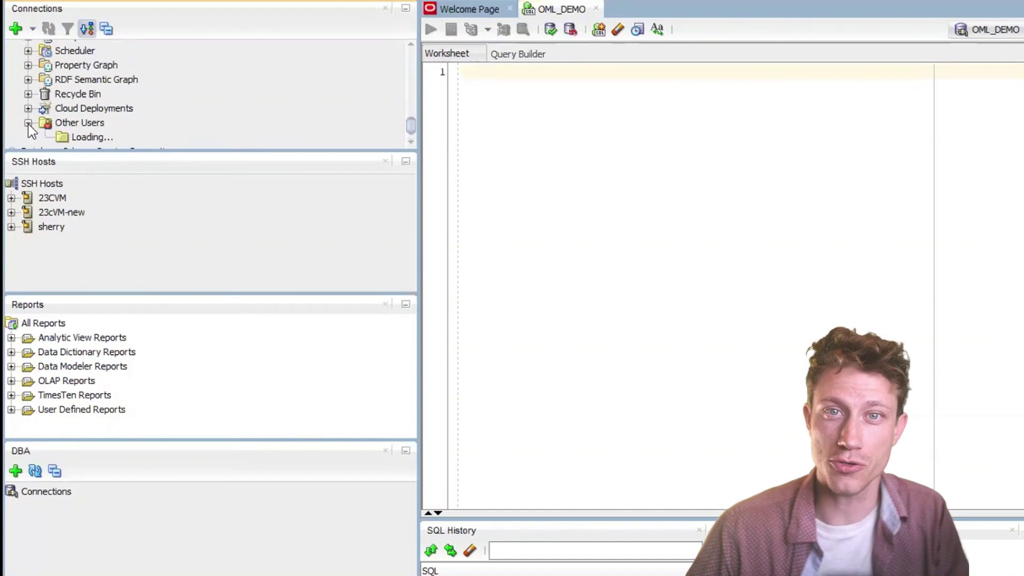
pyautogui.scroll(-5, 137, 104)
pyautogui.scroll(-8, 139, 103)
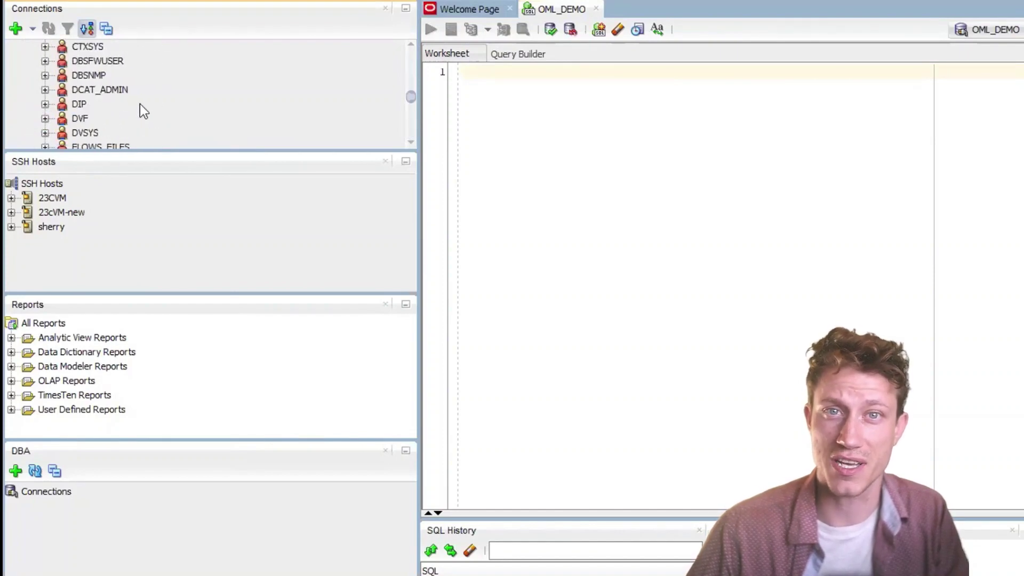
pyautogui.scroll(-4, 140, 103)
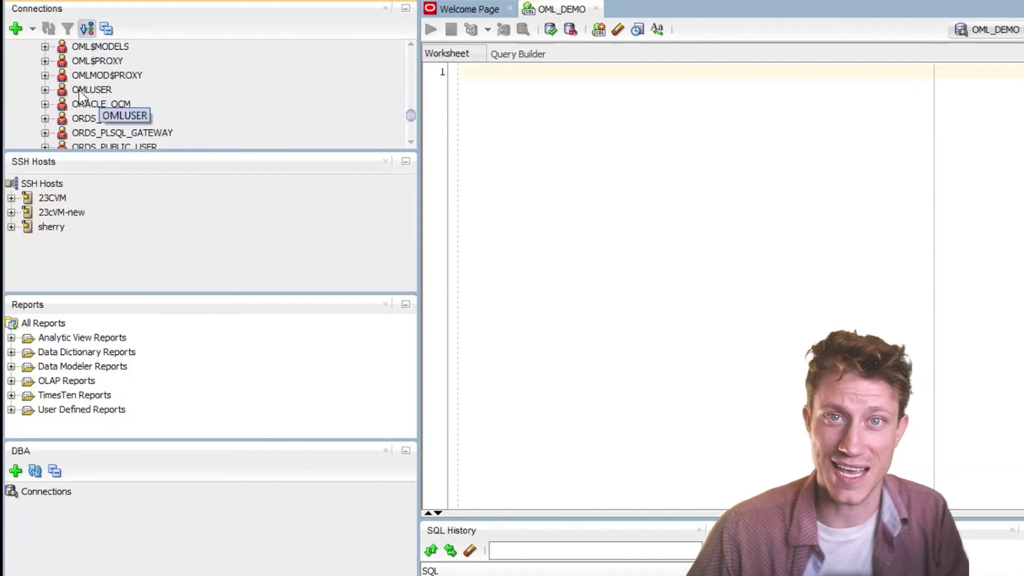
pyautogui.click(43, 90)
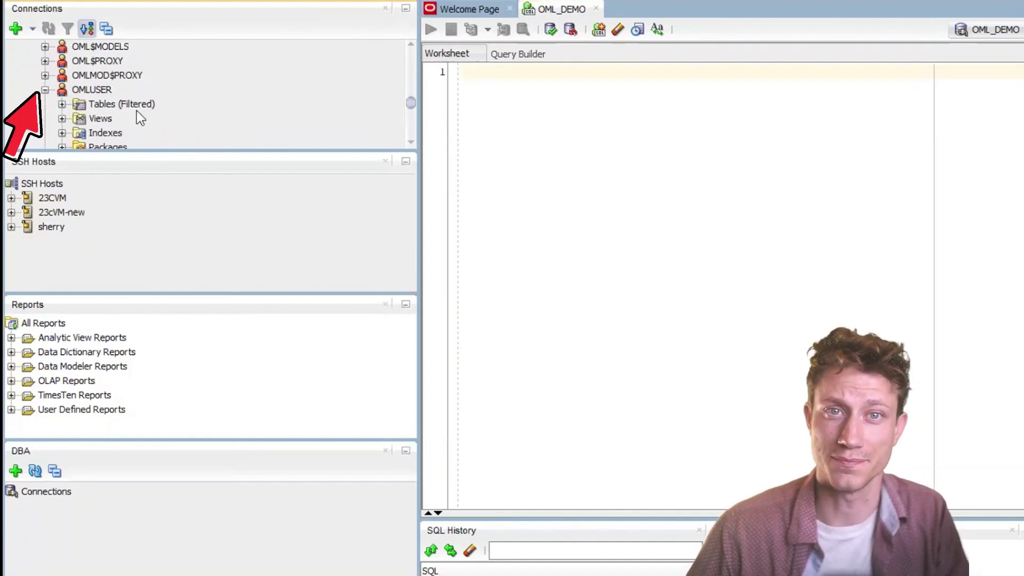
pyautogui.click(64, 104)
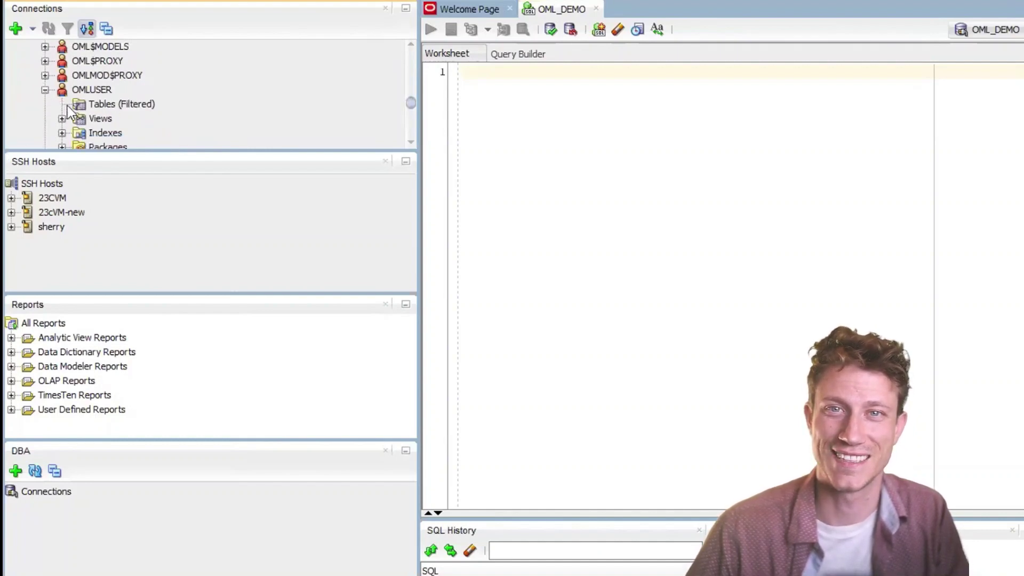
# - Start a data import into OMLUSER's tables and load CUSTOMER_INSURANCE_LTV_APPLY.csv from the CUSTOMER_INSURANCE_LTV folder
pyautogui.rightClick(110, 104)
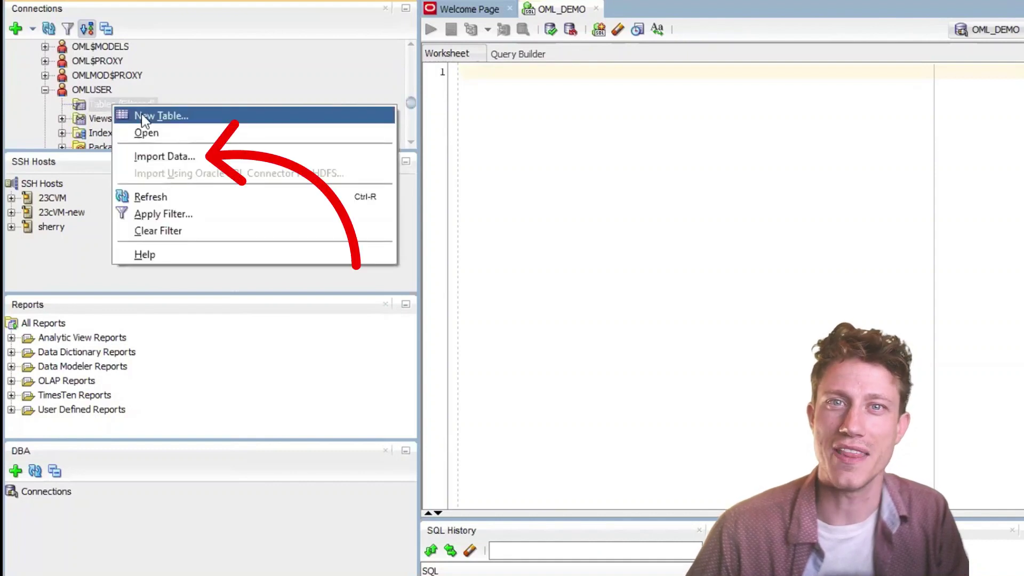
pyautogui.click(169, 156)
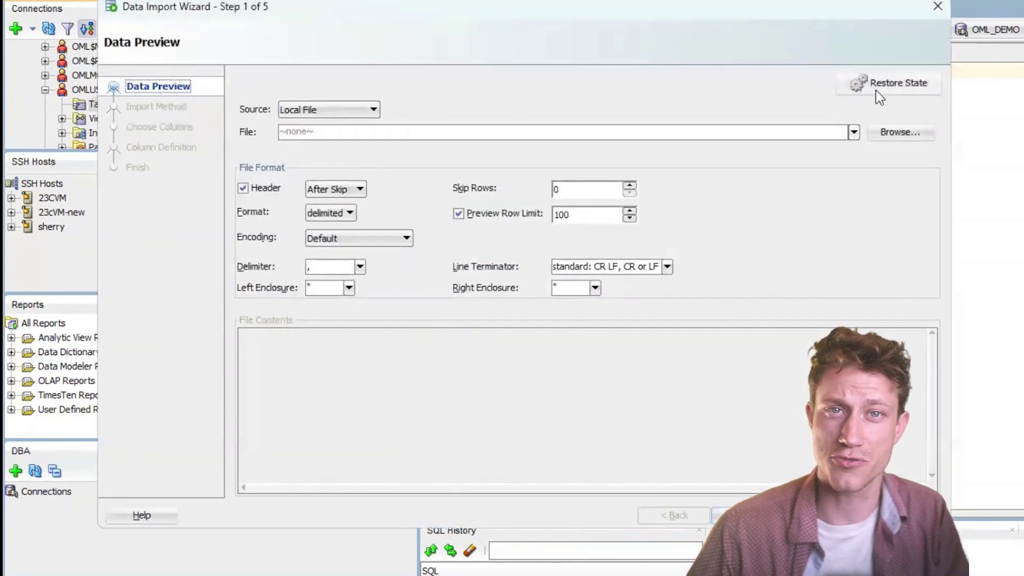
pyautogui.click(910, 133)
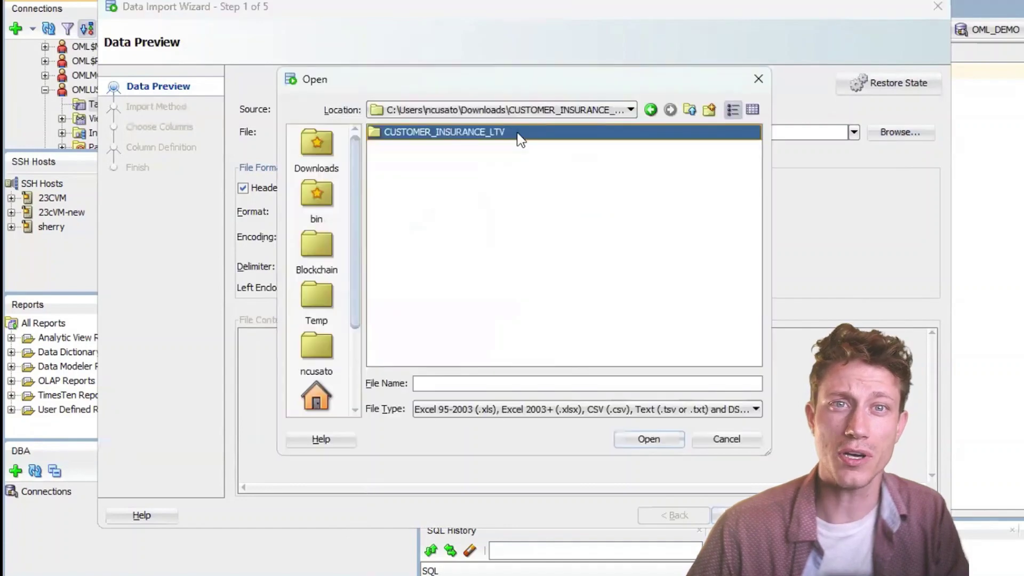
pyautogui.doubleClick(520, 133)
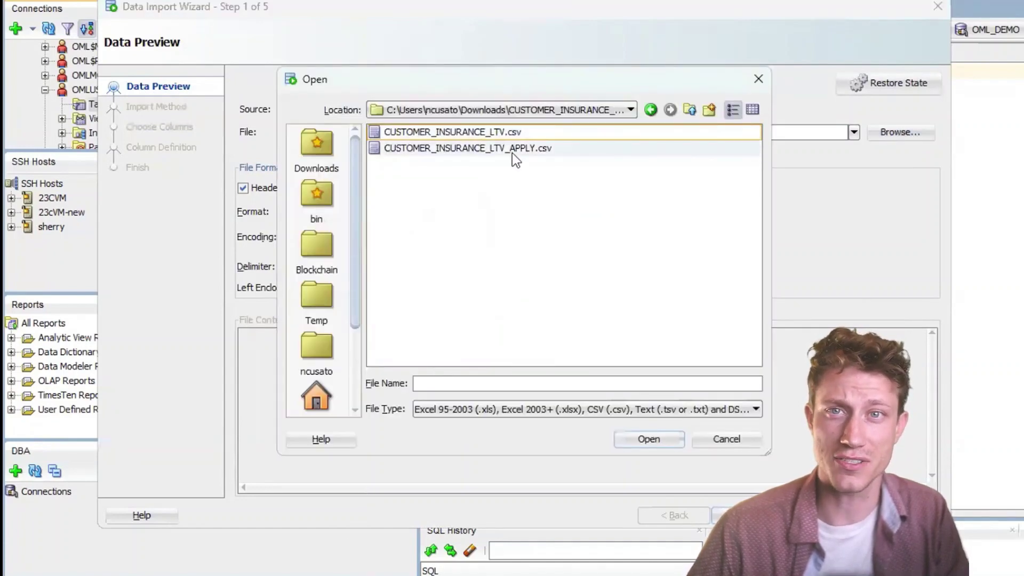
pyautogui.click(512, 153)
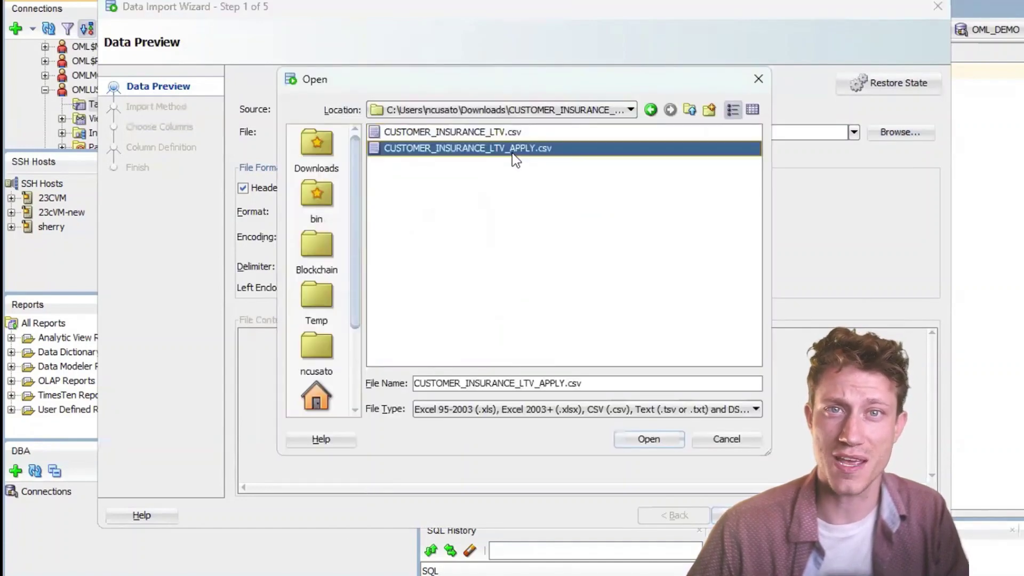
pyautogui.click(665, 442)
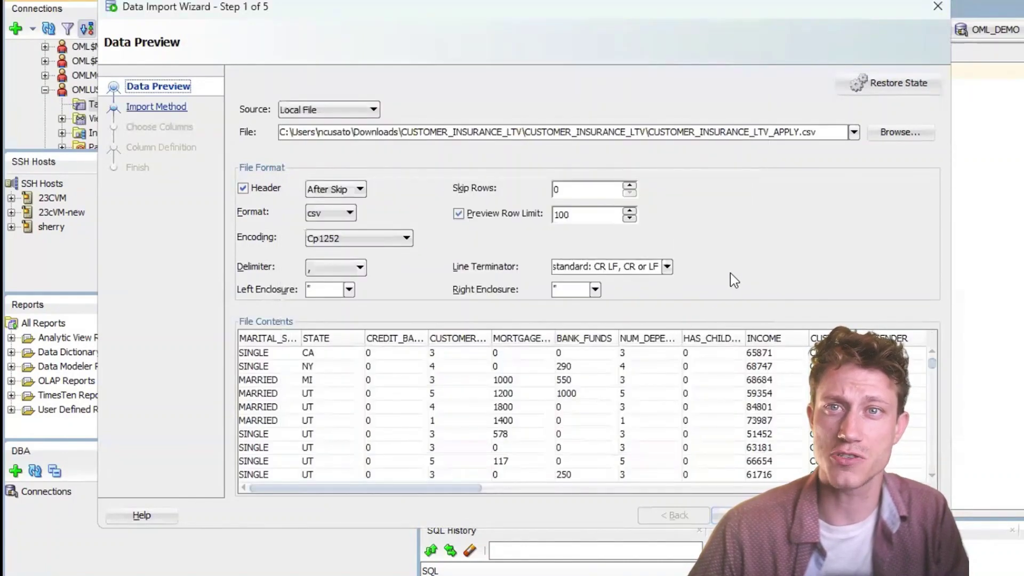
# - Keep Local File as the import source and name the target table CUSTOMER
pyautogui.click(357, 111)
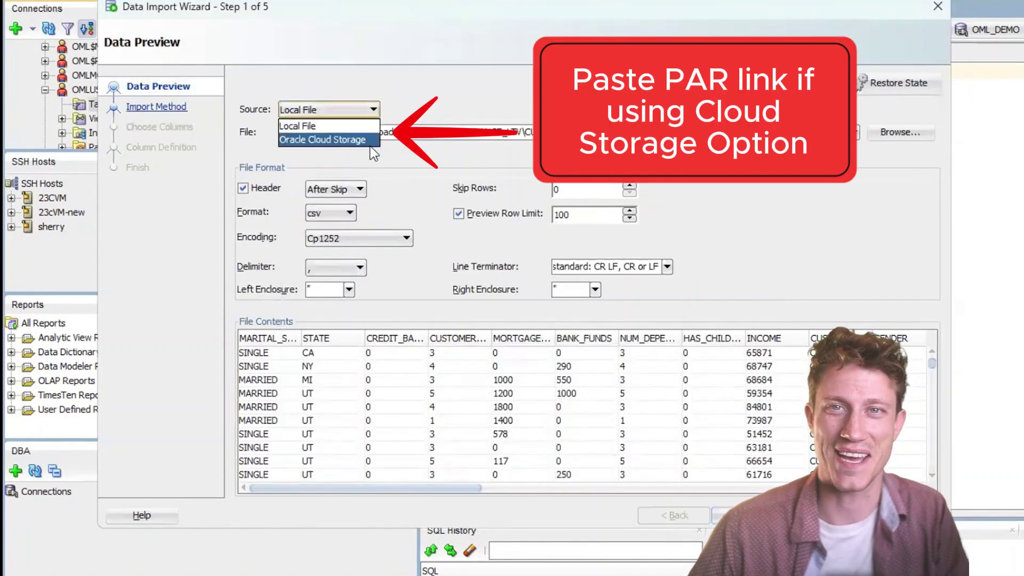
pyautogui.click(495, 84)
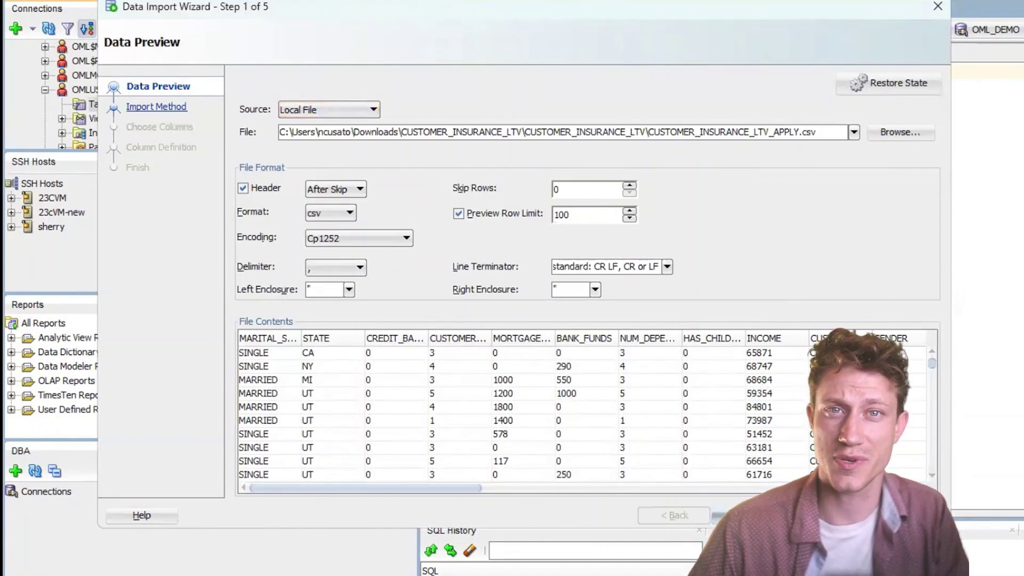
pyautogui.click(746, 515)
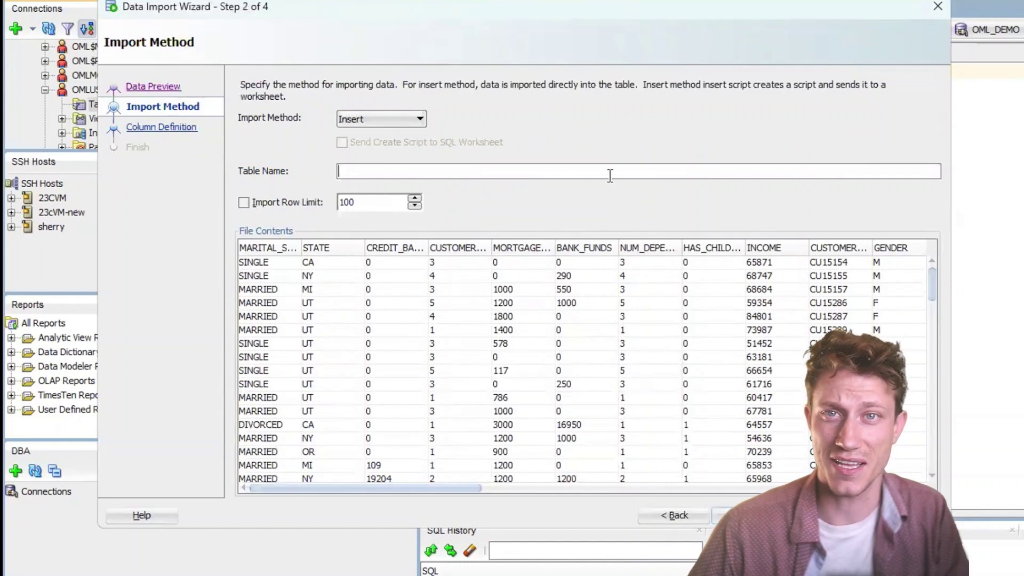
pyautogui.write('C')
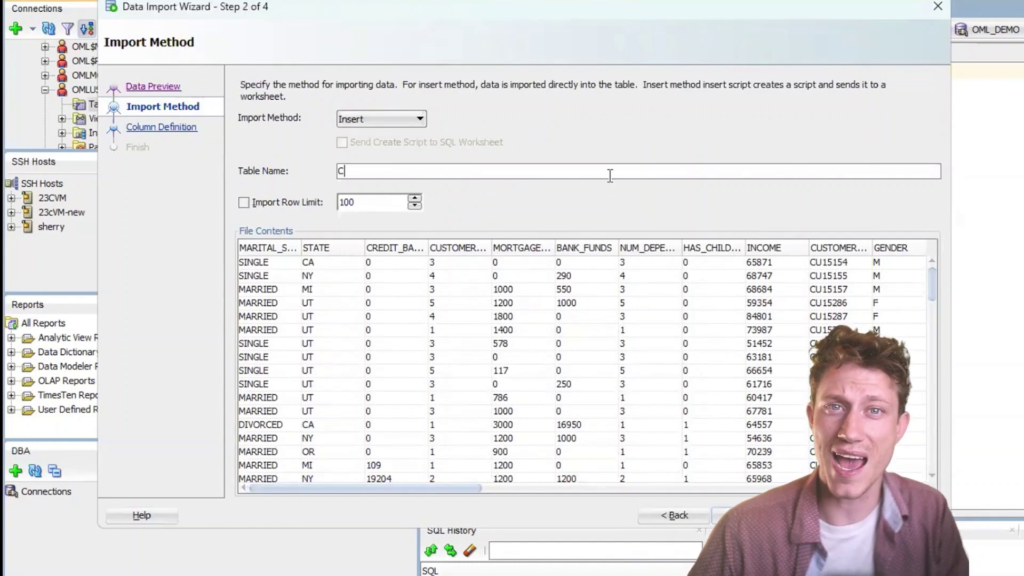
pyautogui.write('USTOMER')
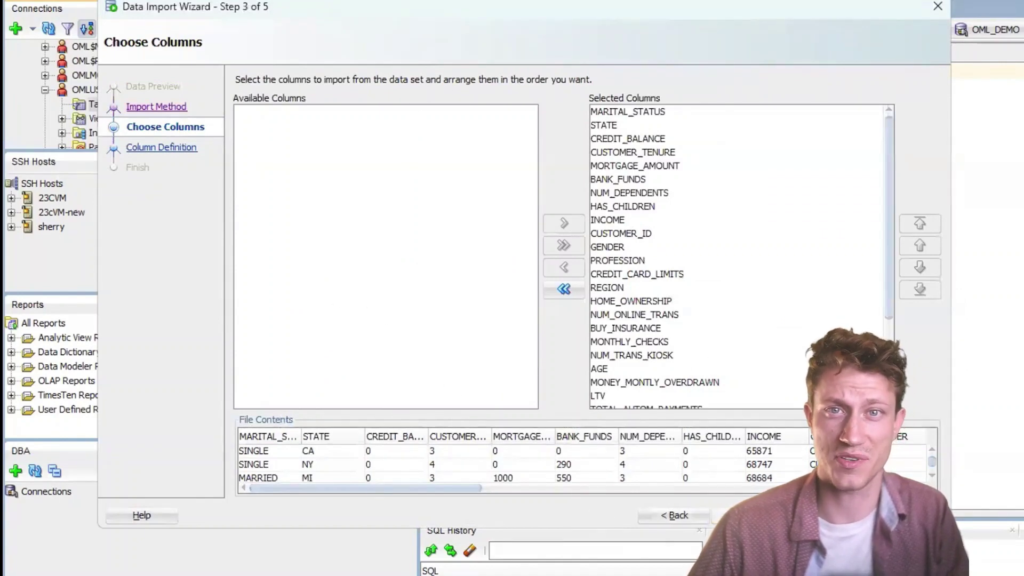
# - Accept all selected columns, check the BUY_INSURANCE and AGE column definitions, and proceed to the import summary
pyautogui.click(748, 516)
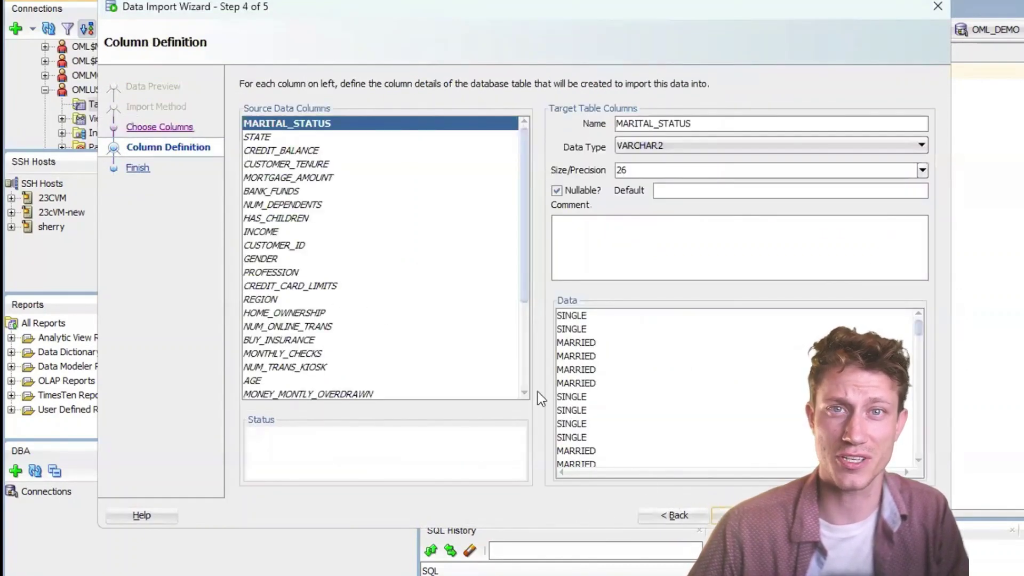
pyautogui.scroll(-3, 473, 363)
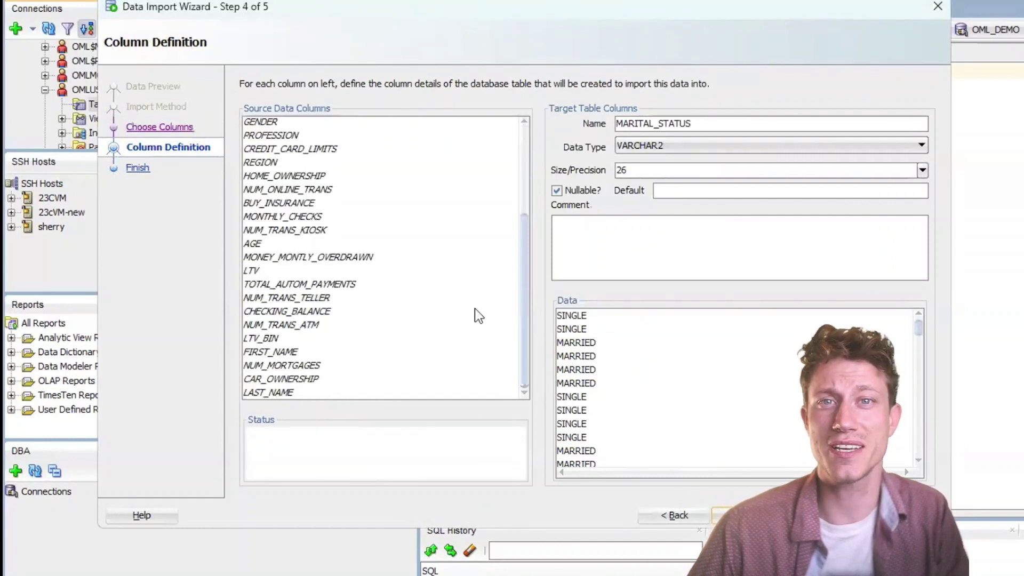
pyautogui.click(442, 207)
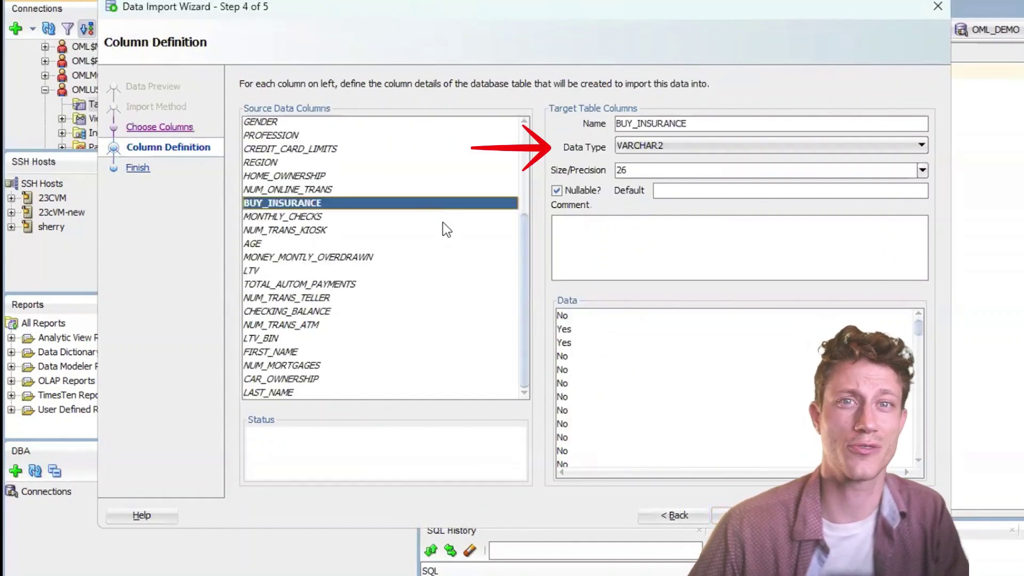
pyautogui.click(442, 243)
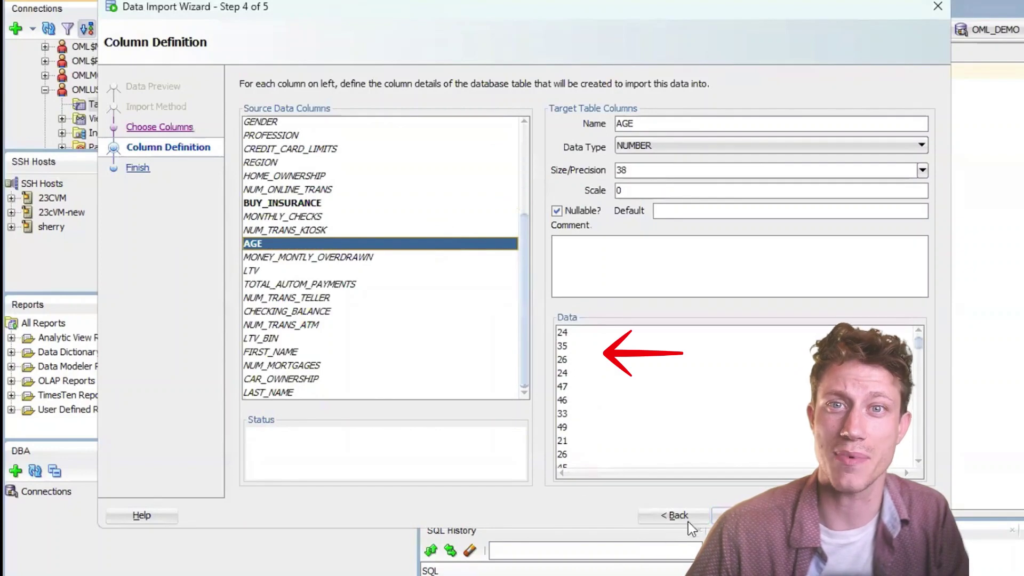
pyautogui.click(743, 514)
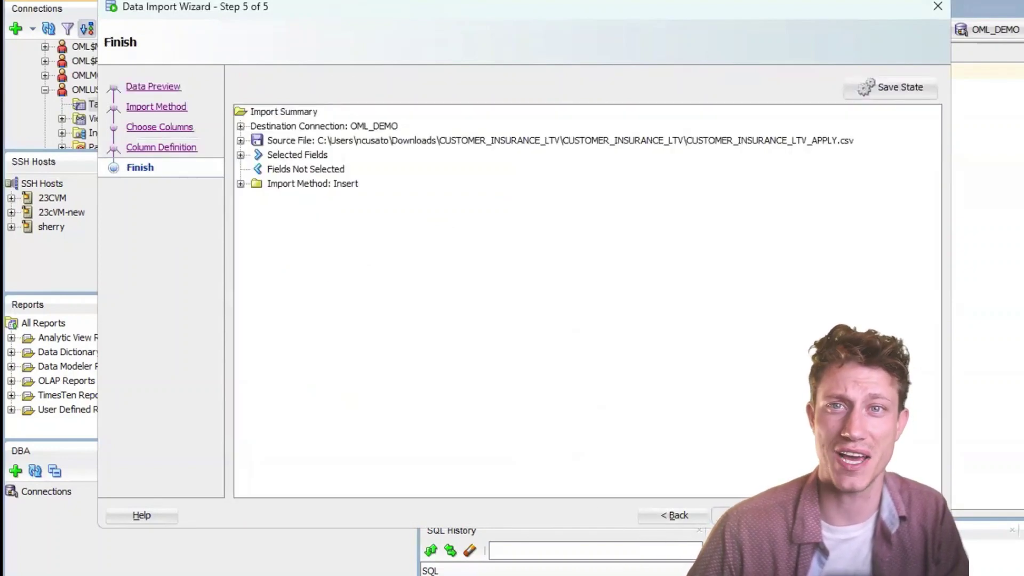
# - Finish the import of the CSV into the CUSTOMER table and acknowledge its completion
pyautogui.click(826, 515)
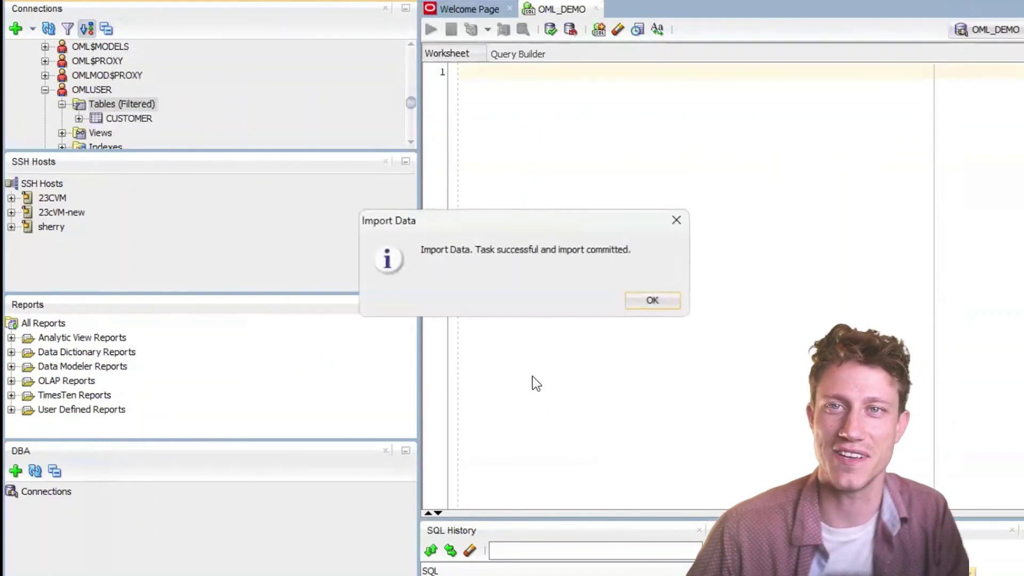
pyautogui.click(638, 301)
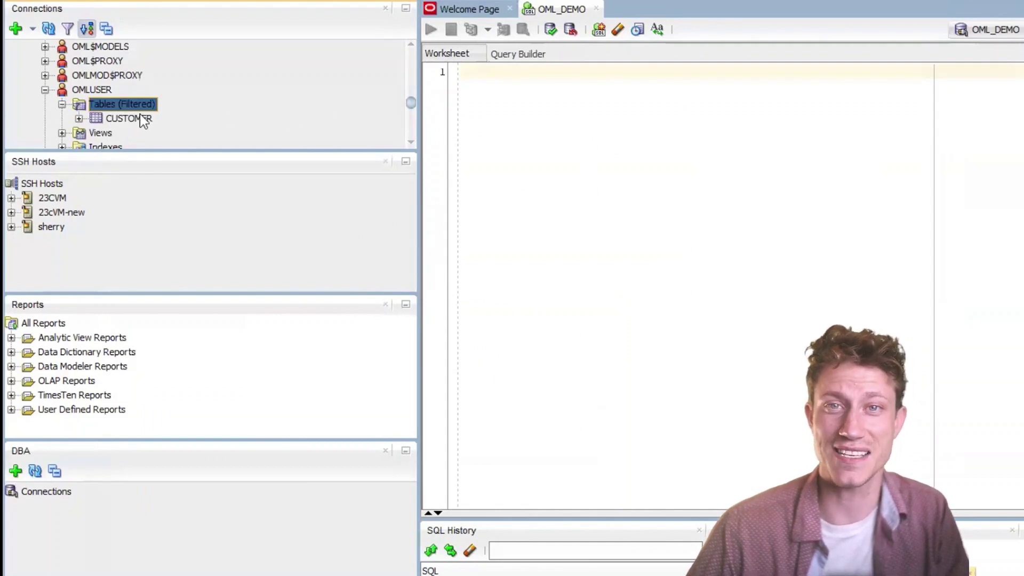
# - Open the CUSTOMER table under OMLUSER and examine its column definitions and imported data rows
pyautogui.click(79, 119)
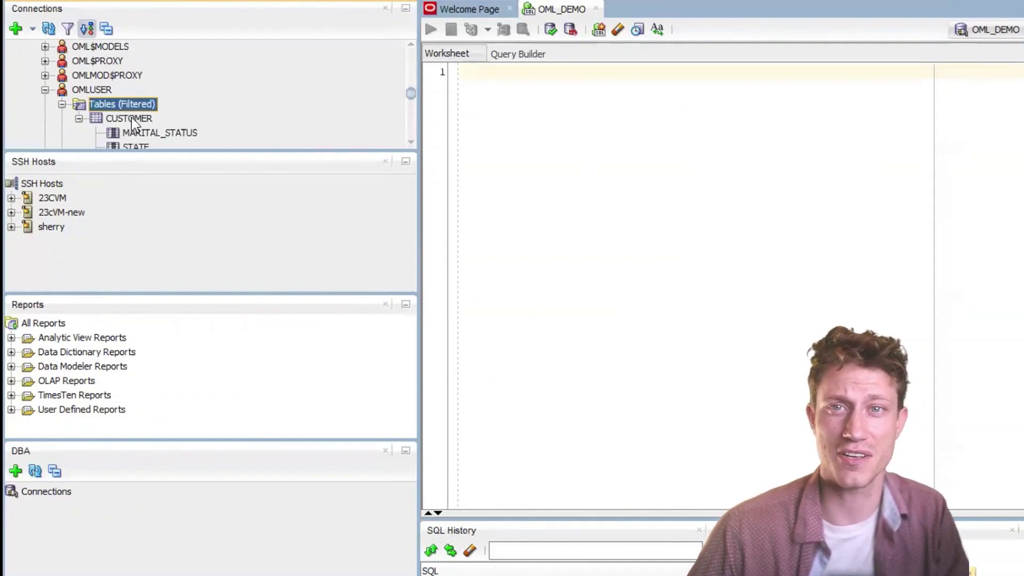
pyautogui.click(131, 118)
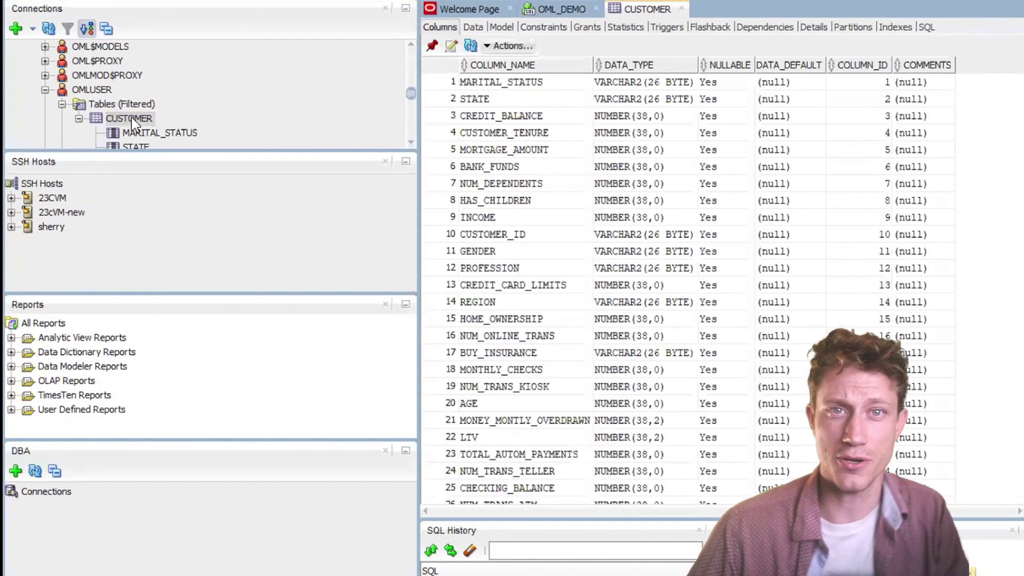
pyautogui.click(471, 26)
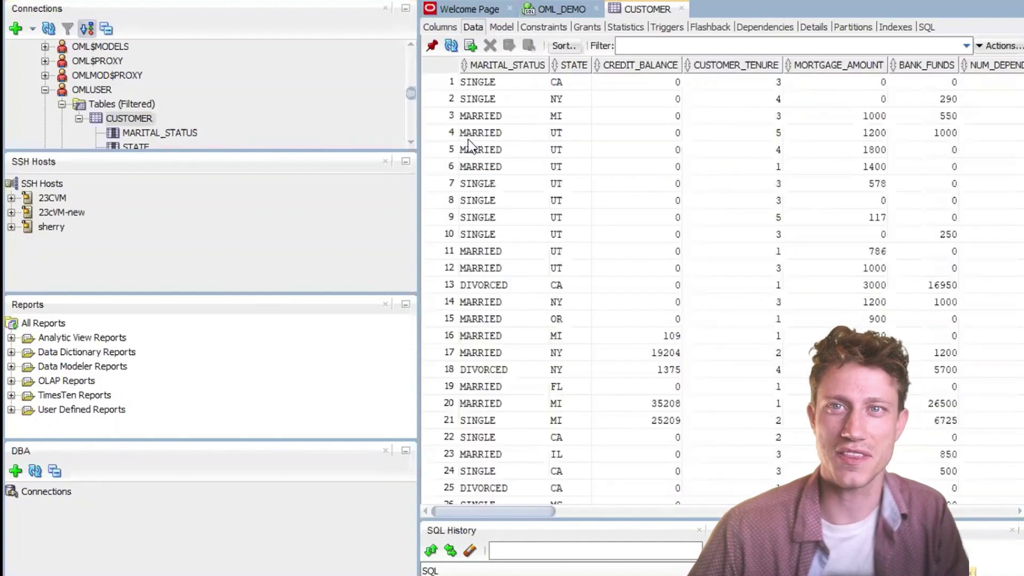
pyautogui.scroll(-3, 479, 175)
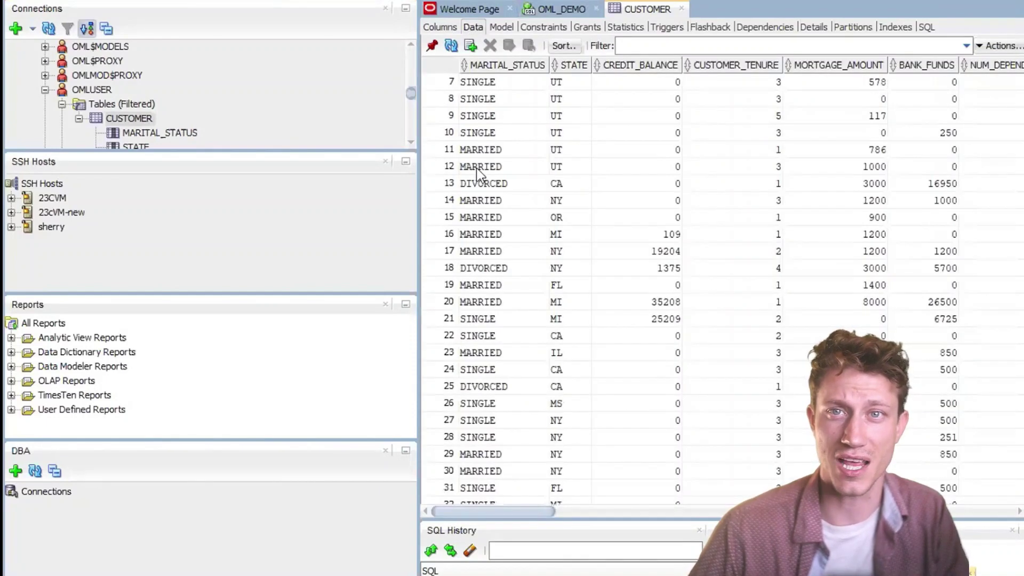
pyautogui.scroll(3, 478, 175)
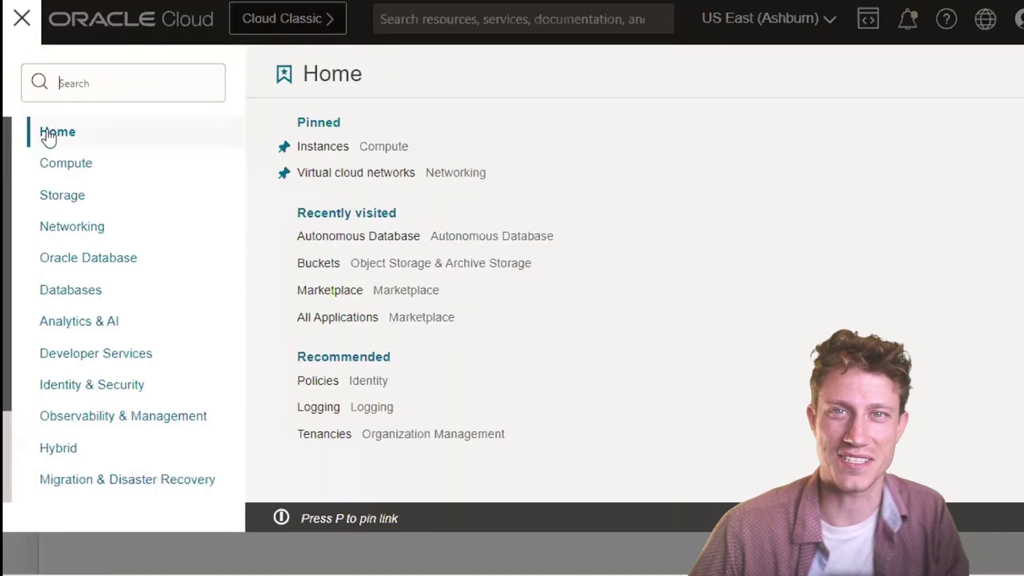
# - Switch to the Oracle Cloud console and open the Object Storage buckets list
pyautogui.click(73, 197)
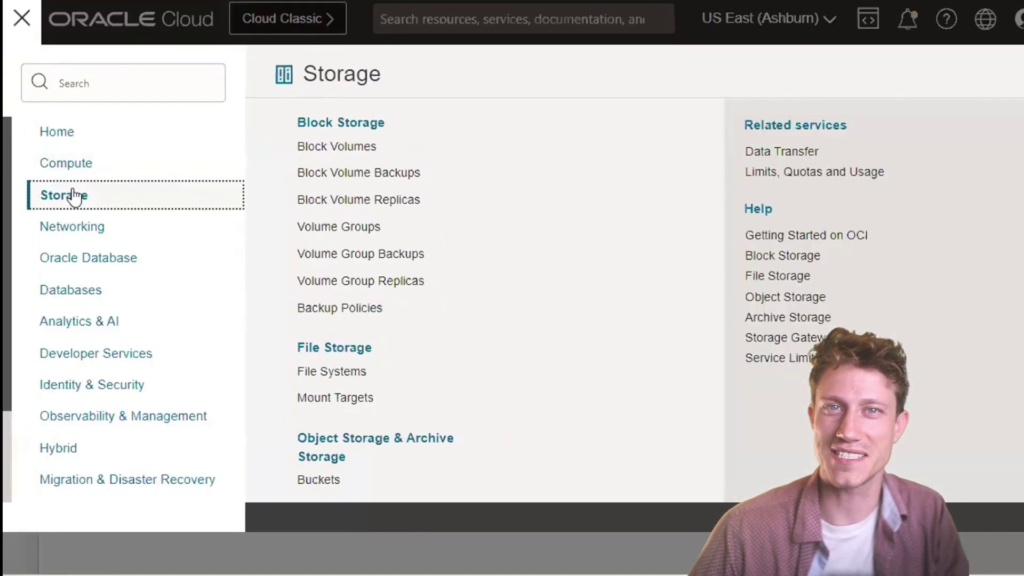
pyautogui.click(319, 480)
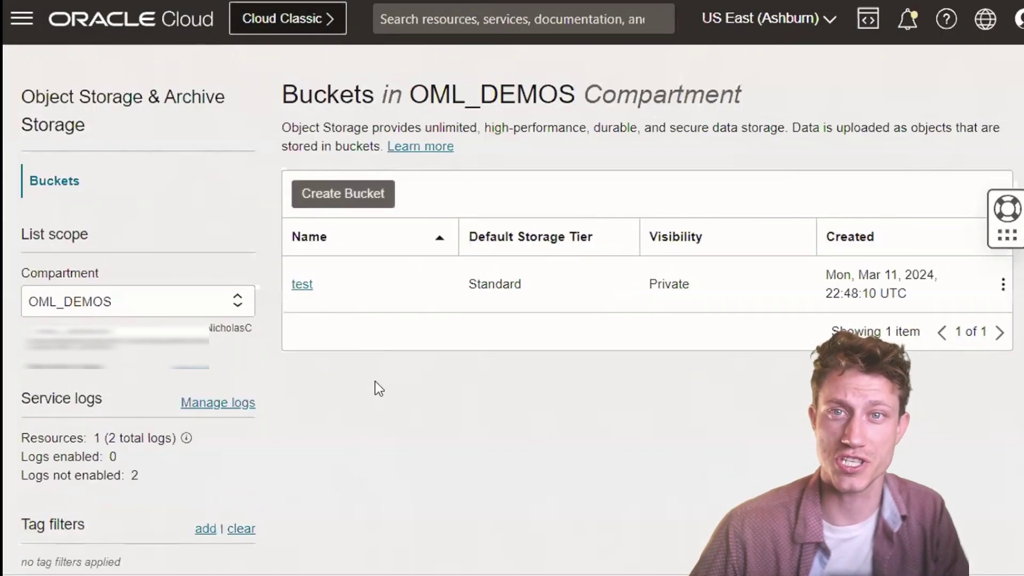
# - Examine the options for creating a bucket, including name, storage tier, encryption, resource logging and tag namespace, and leave without creating one
pyautogui.click(373, 193)
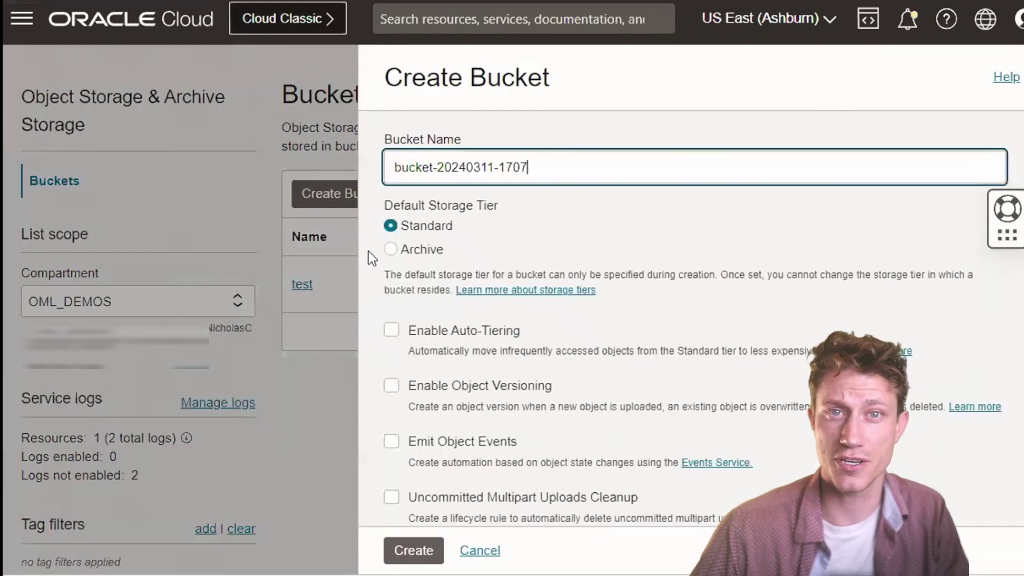
pyautogui.moveTo(537, 171); pyautogui.dragTo(337, 195)
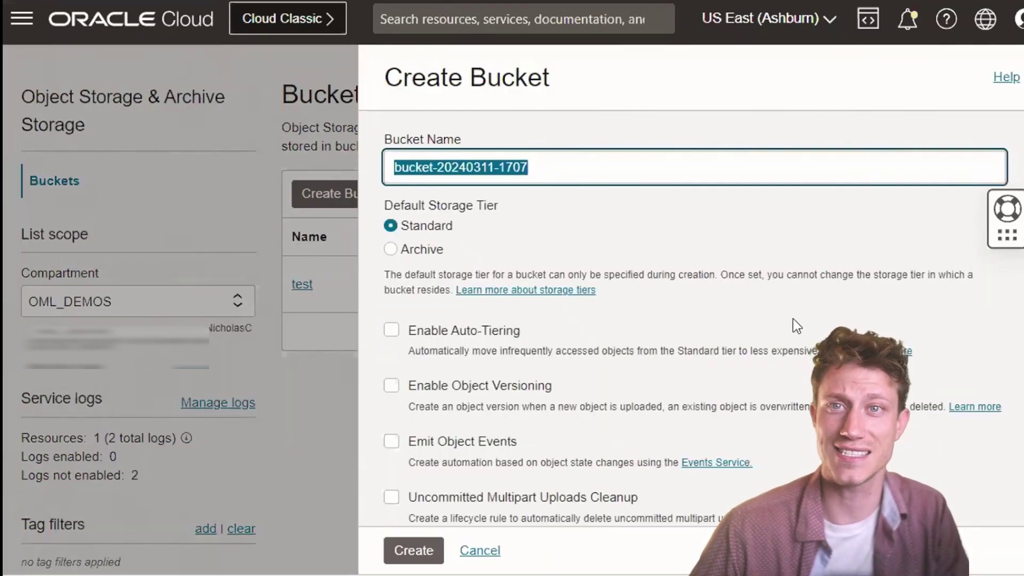
pyautogui.scroll(-1, 811, 319)
pyautogui.scroll(-2, 811, 319)
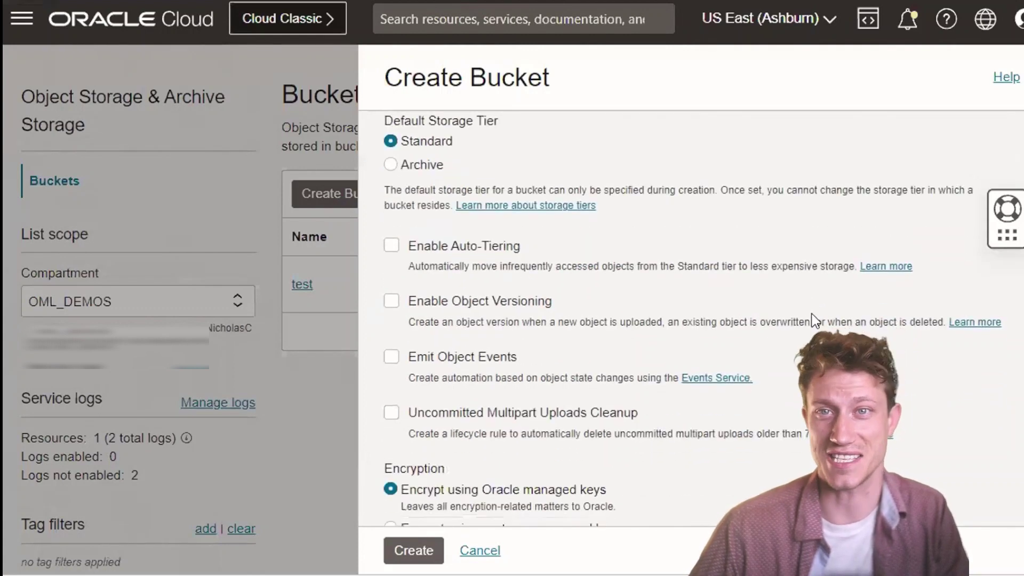
pyautogui.scroll(-5, 814, 320)
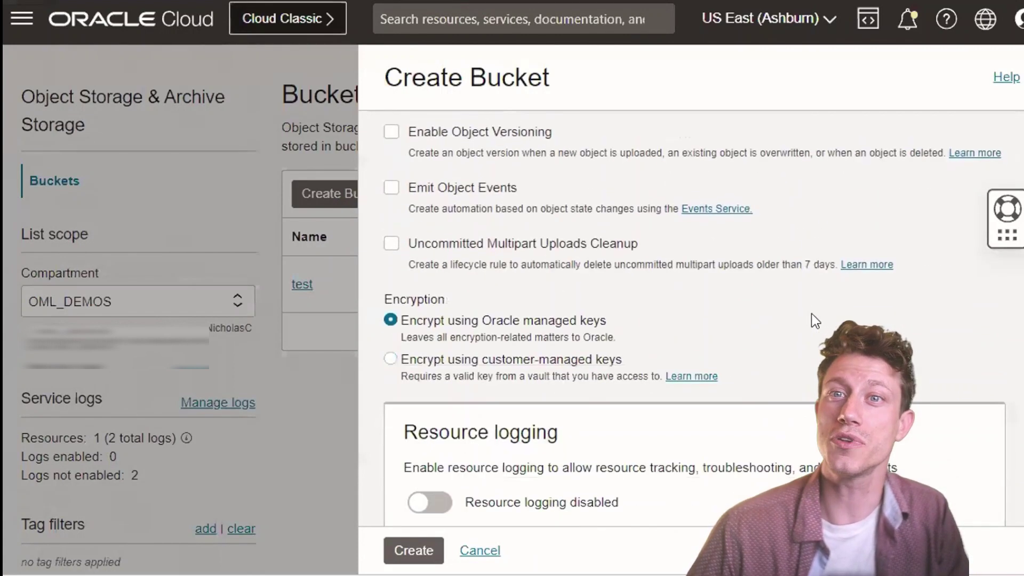
pyautogui.scroll(-5, 812, 319)
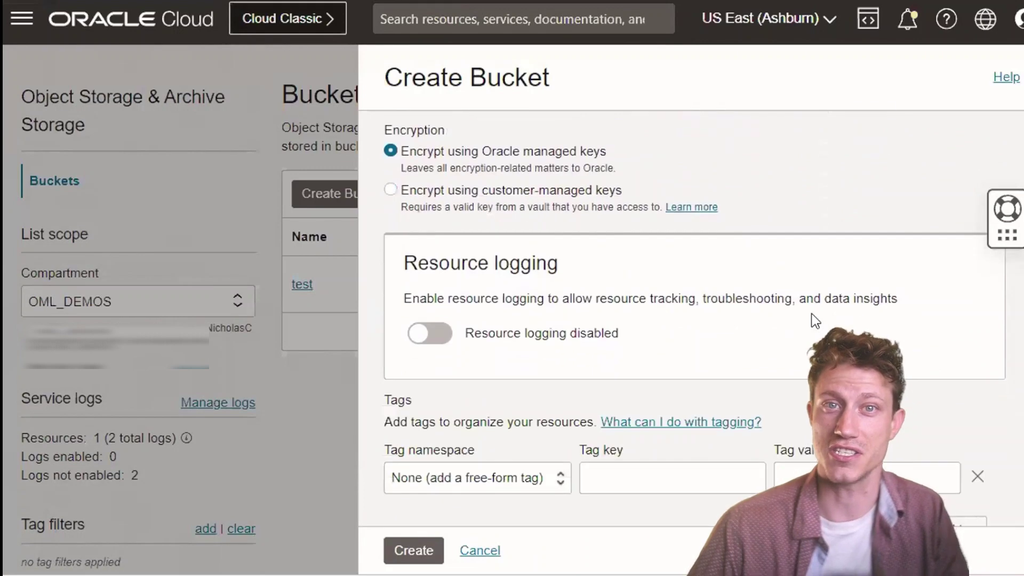
pyautogui.click(549, 481)
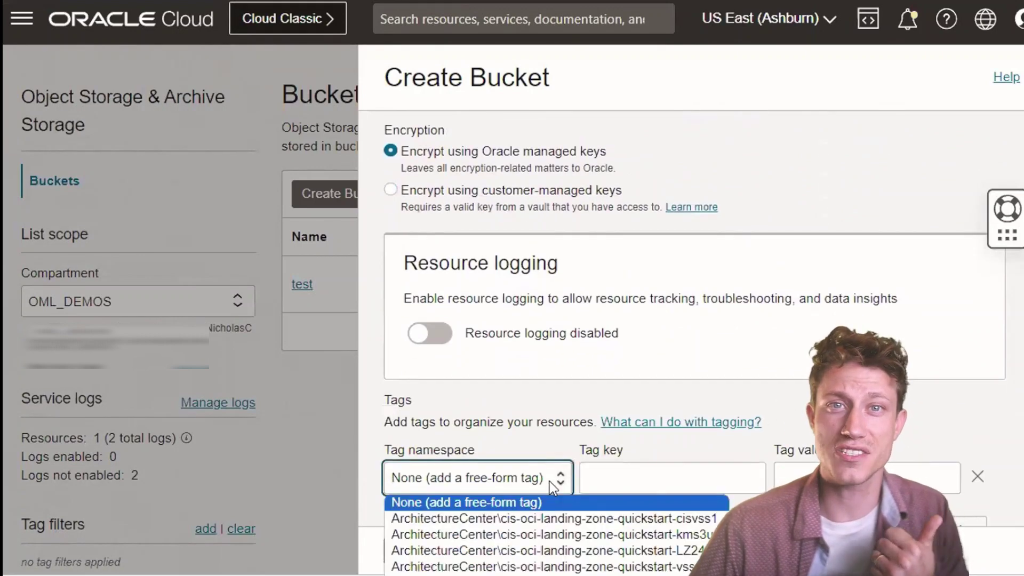
pyautogui.click(549, 481)
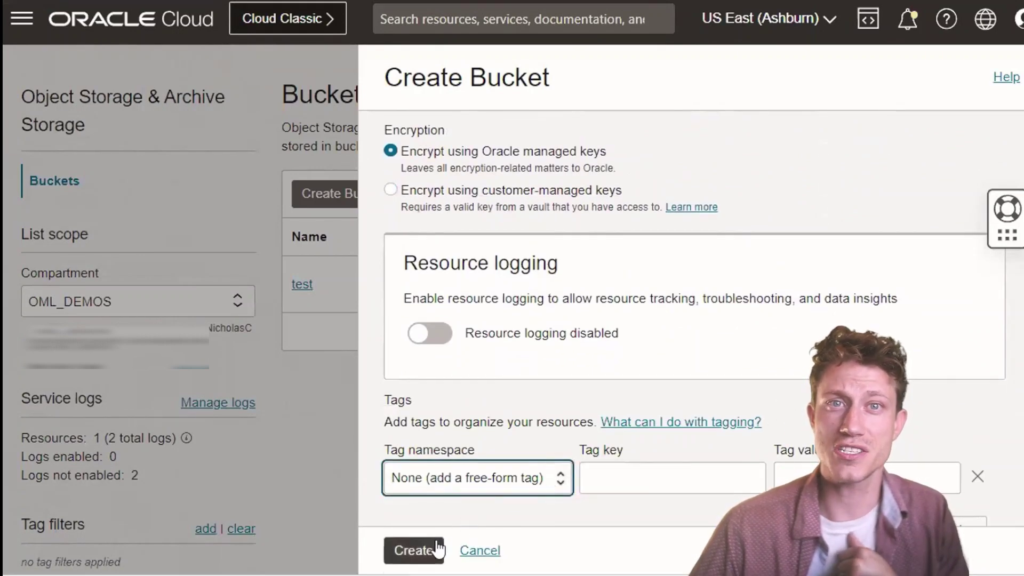
pyautogui.click(479, 551)
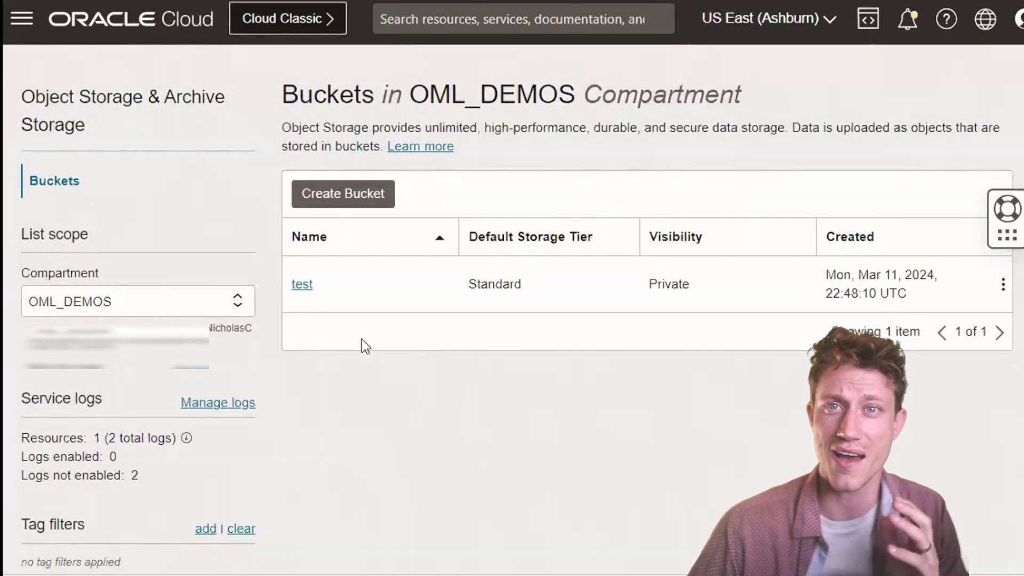
# - Open the test bucket and go to its list of objects
pyautogui.click(295, 287)
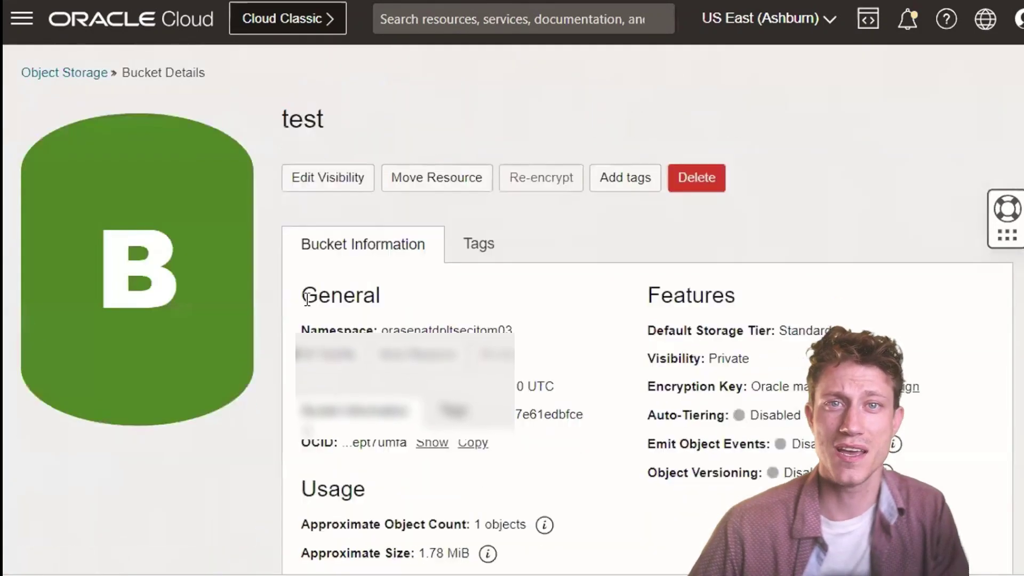
pyautogui.scroll(-10, 342, 304)
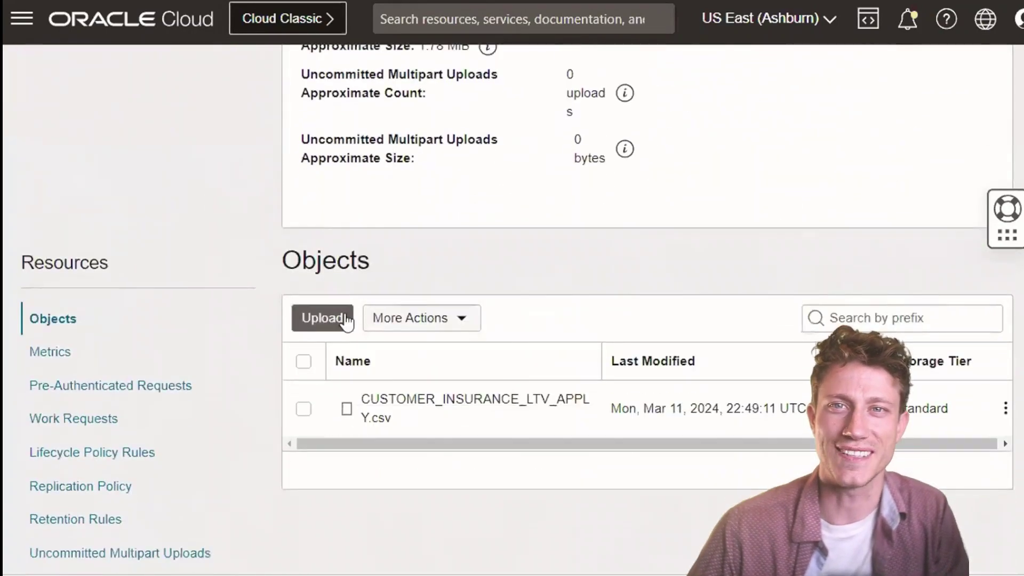
pyautogui.click(331, 317)
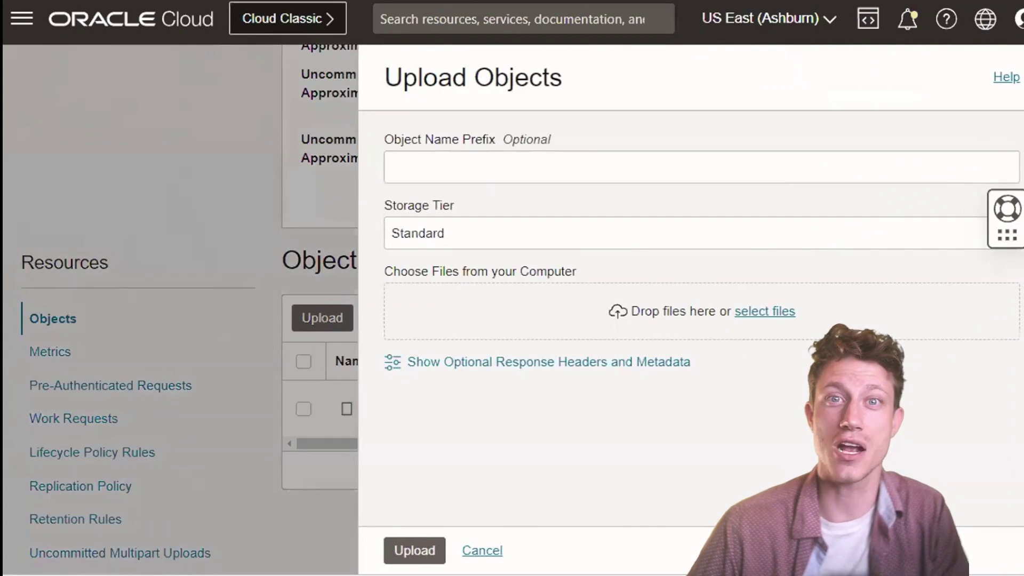
pyautogui.moveTo(2, 320); pyautogui.dragTo(494, 315)
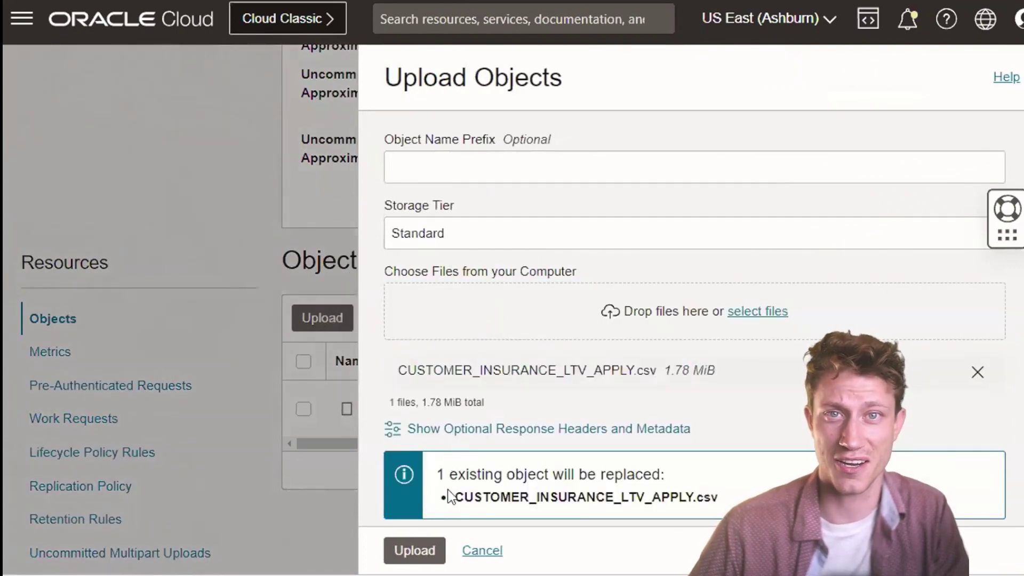
pyautogui.click(471, 550)
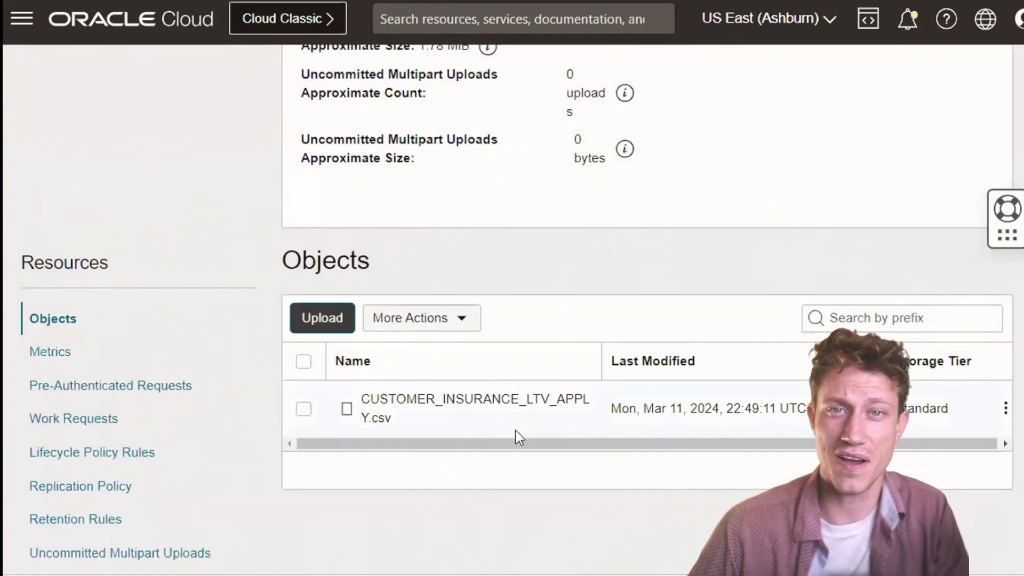
# - Create a pre-authenticated request for the CUSTOMER_INSURANCE_LTV_APPLY.csv object that permits object reads, keeping the default name and expiration
pyautogui.click(1004, 413)
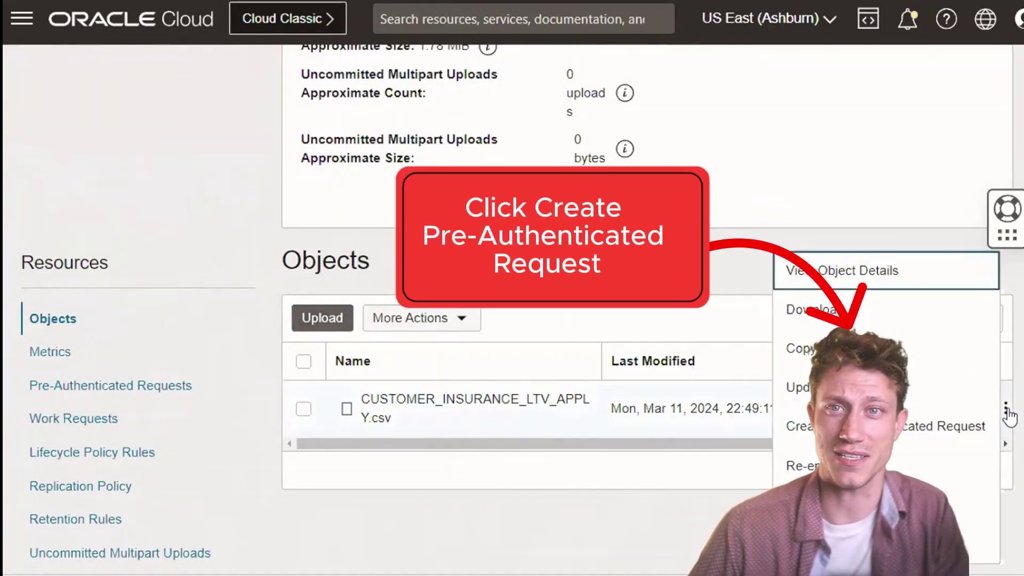
pyautogui.click(966, 425)
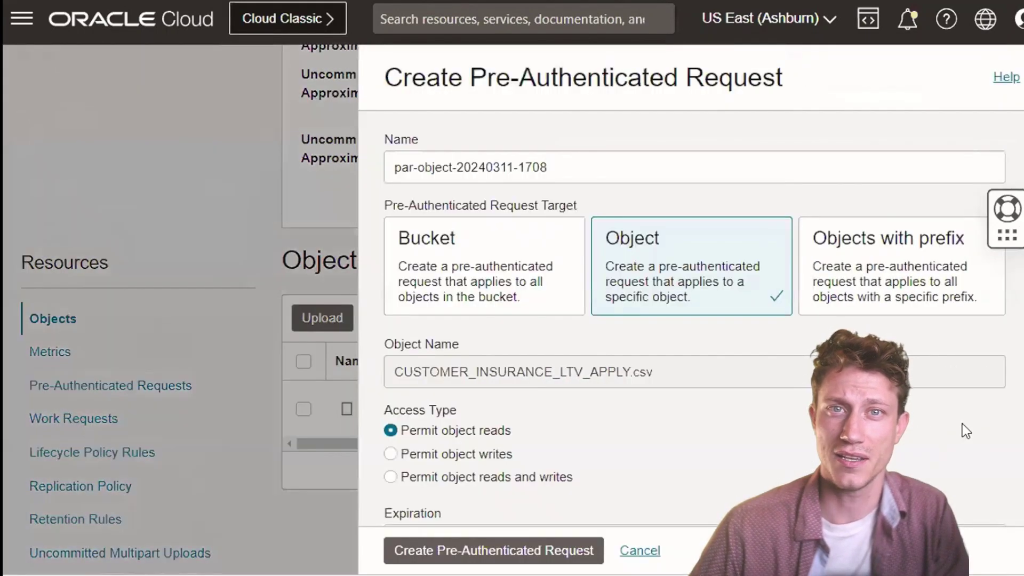
pyautogui.scroll(-1, 916, 415)
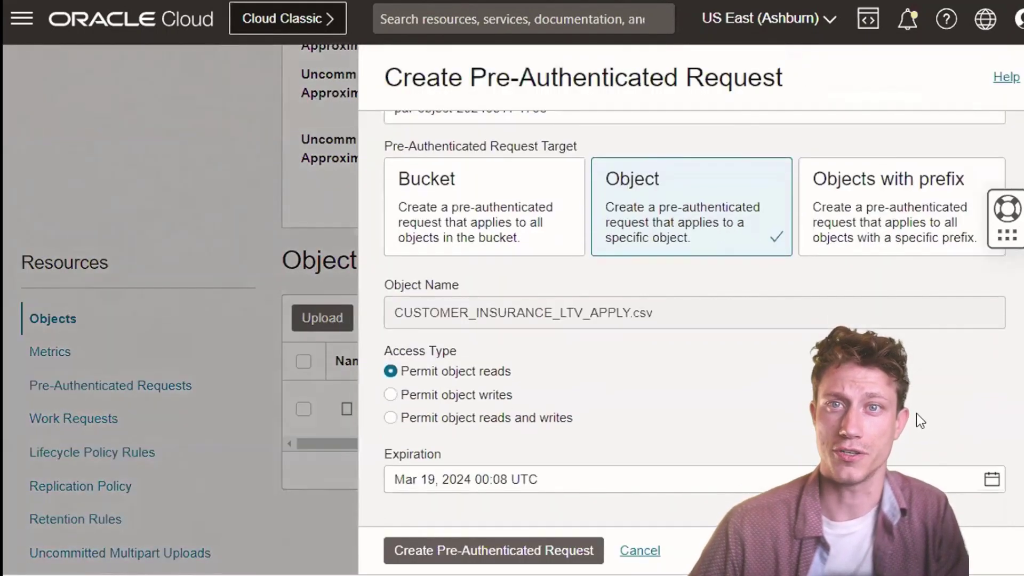
pyautogui.click(992, 479)
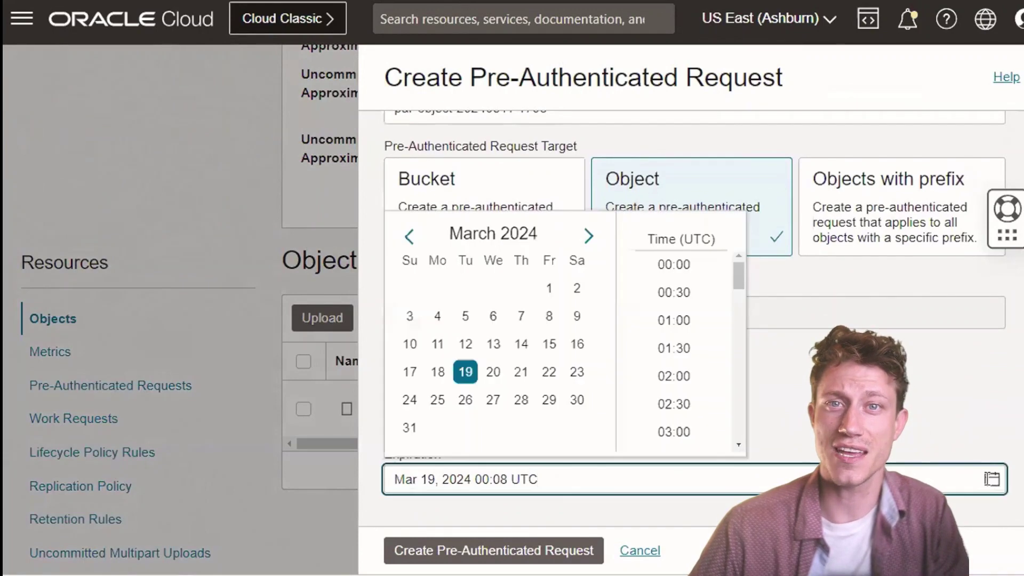
pyautogui.click(967, 402)
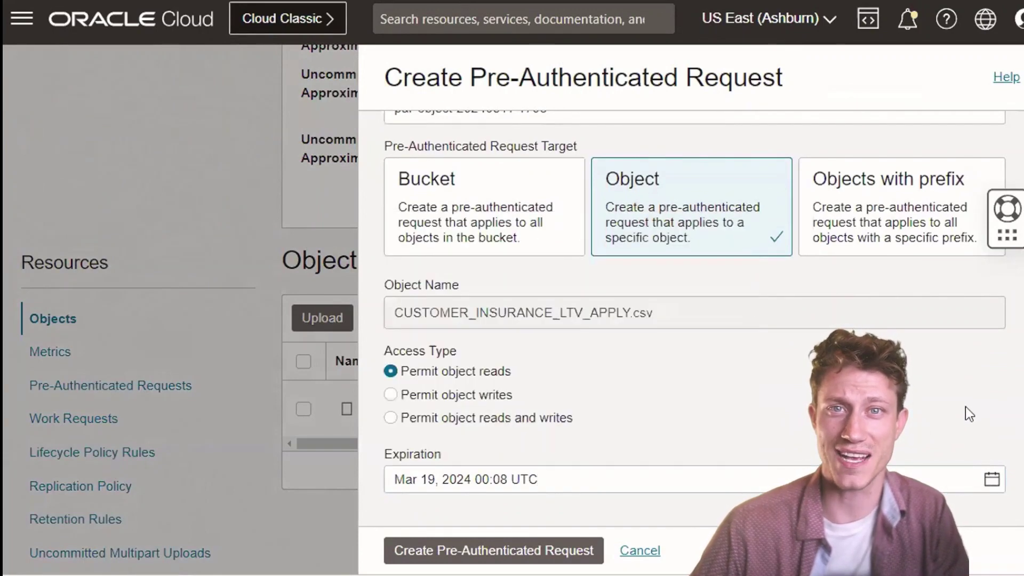
pyautogui.click(550, 564)
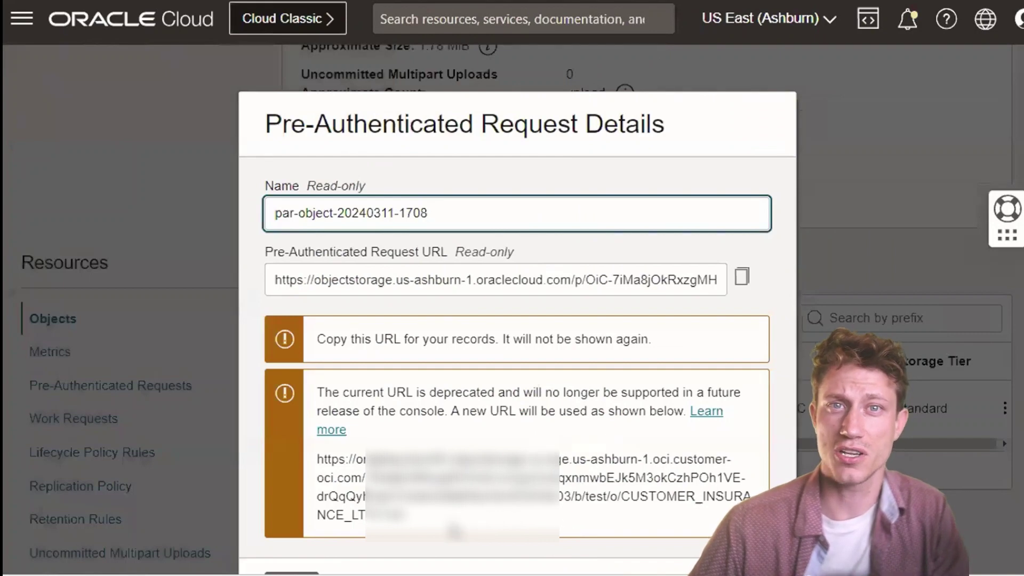
# - Copy the new-format pre-authenticated request URL given in the deprecation notice and close the request details
pyautogui.moveTo(489, 525); pyautogui.dragTo(316, 459)
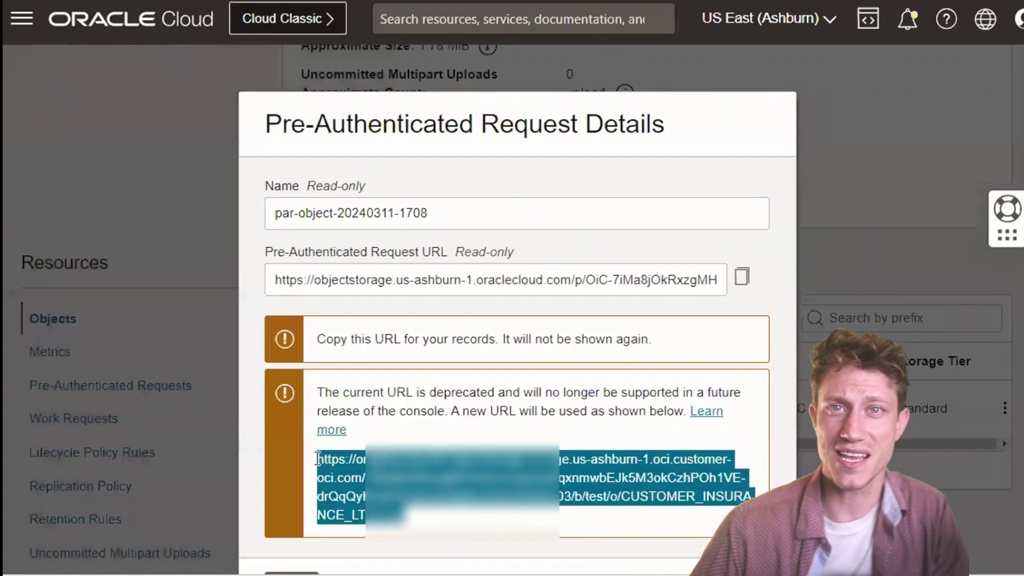
pyautogui.rightClick(332, 462)
pyautogui.click(405, 480)
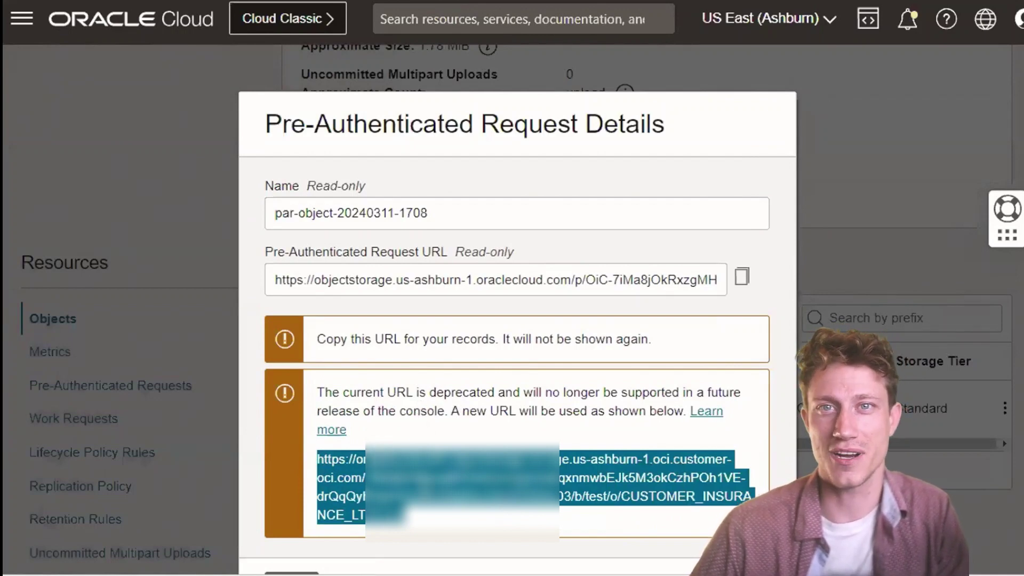
pyautogui.scroll(-1, 471, 529)
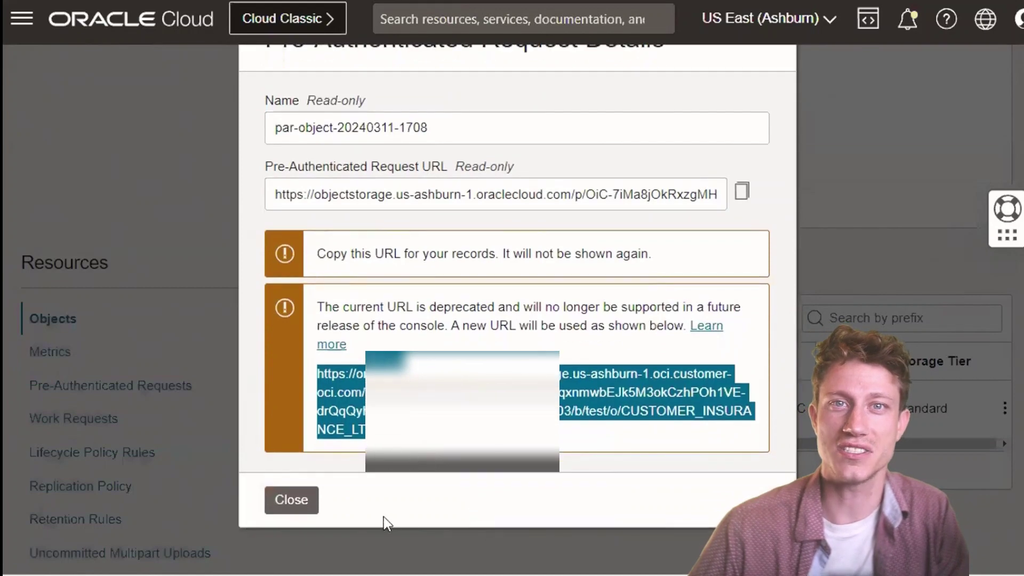
pyautogui.click(297, 504)
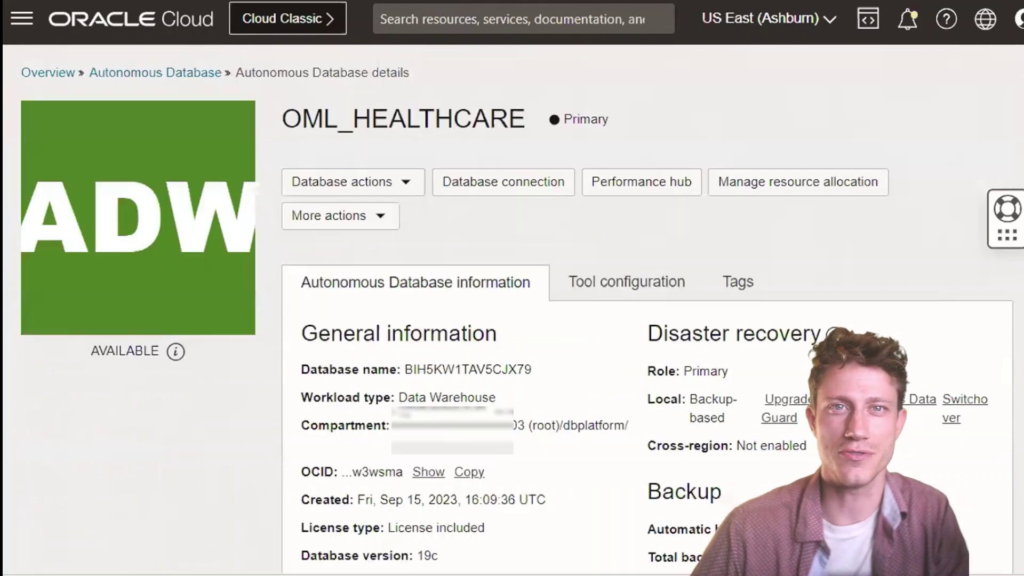
# - Open the SQL worksheet of the OML_HEALTHCARE database, view the dbms_cloud.create_credential script, and return to the database details
pyautogui.click(389, 191)
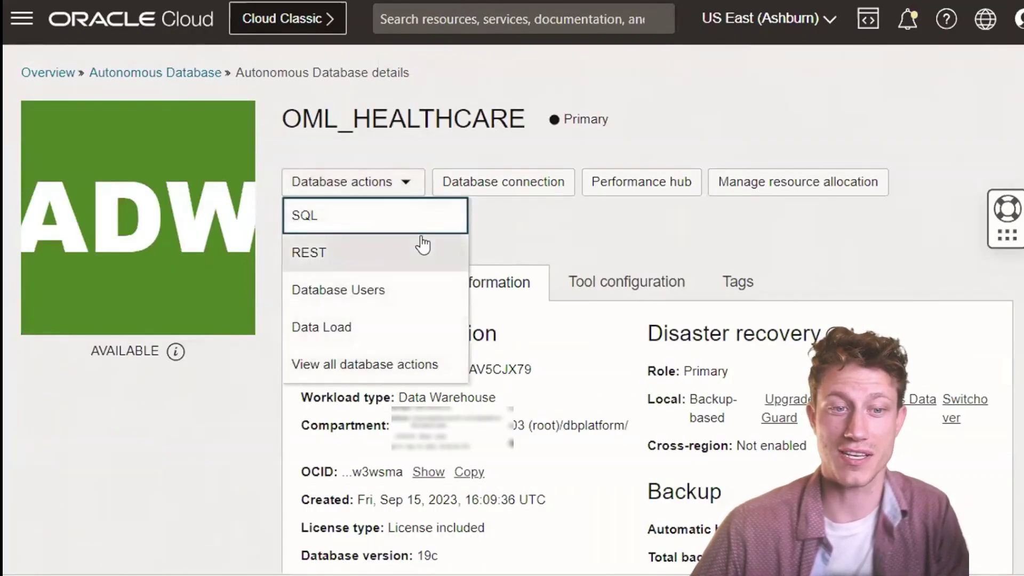
pyautogui.click(421, 216)
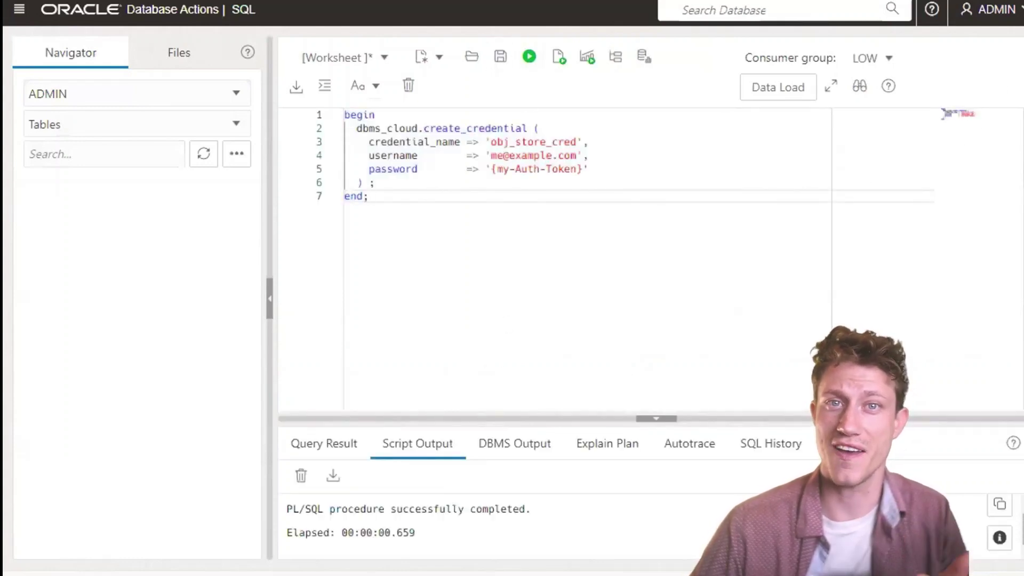
pyautogui.click(368, 1)
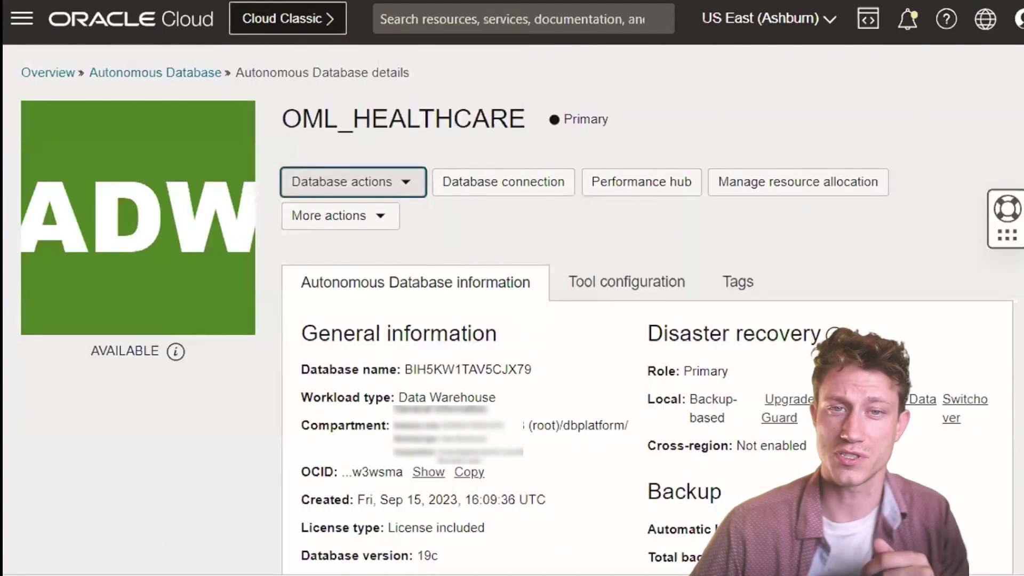
# - Open the signed-in account's profile, copy its OCID, and go to the list of auth tokens
pyautogui.click(1018, 19)
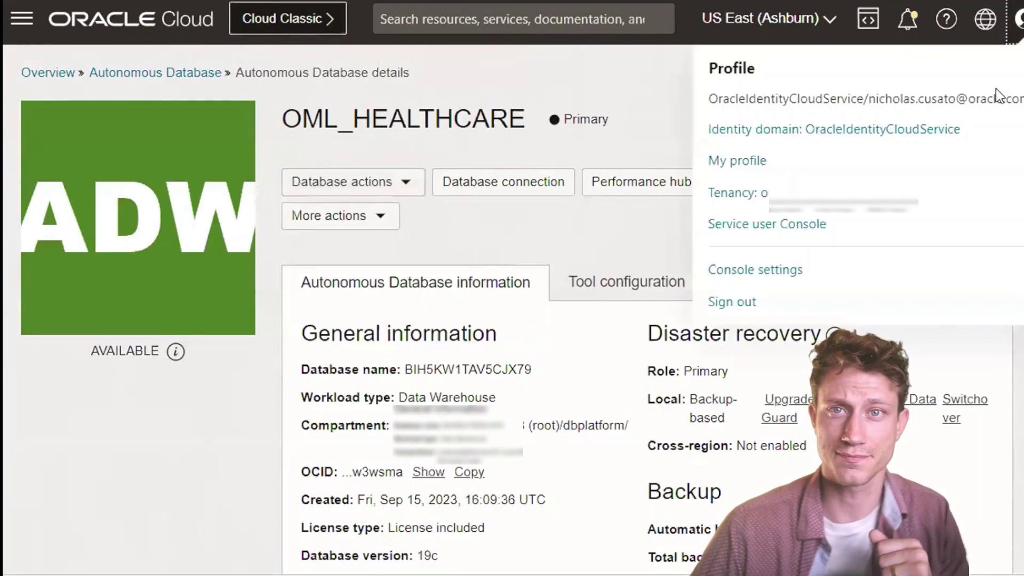
pyautogui.click(933, 171)
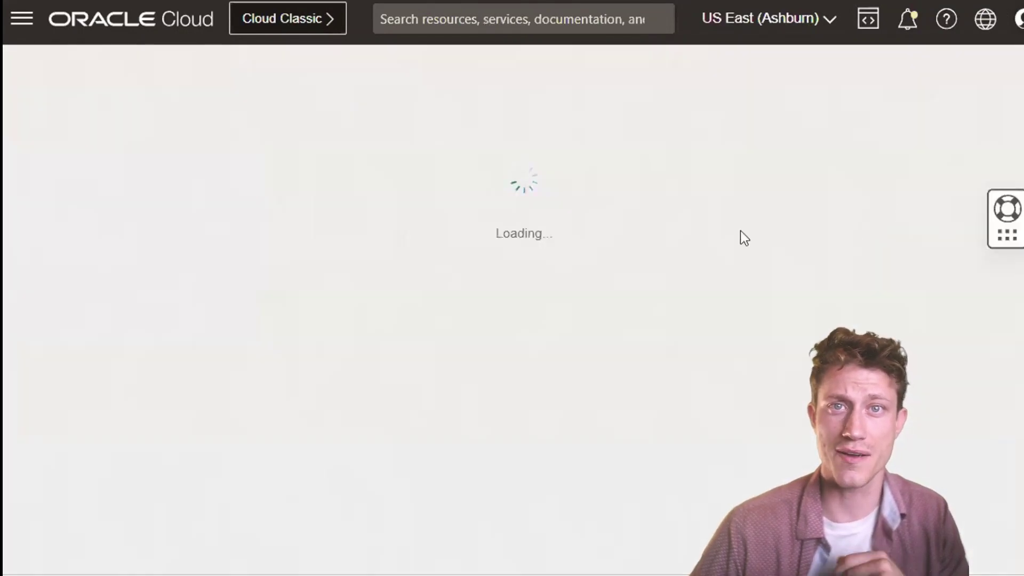
pyautogui.scroll(-5, 646, 269)
pyautogui.scroll(4, 624, 274)
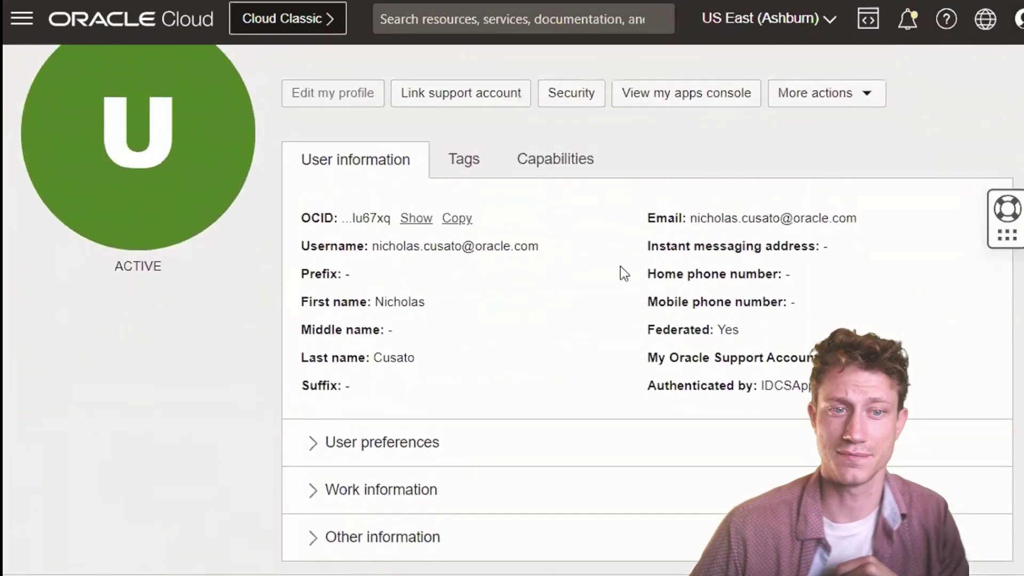
pyautogui.click(457, 219)
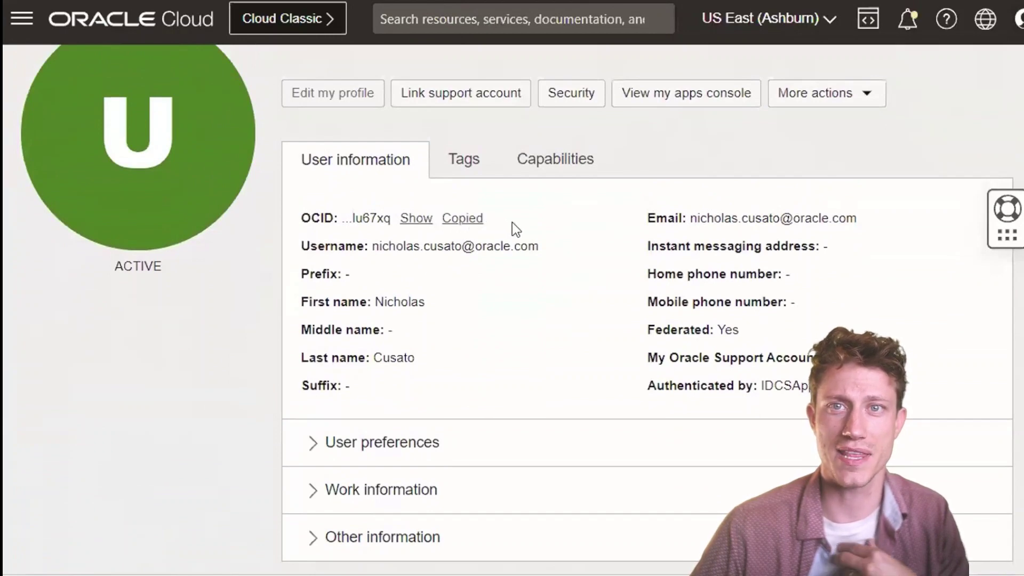
pyautogui.scroll(-10, 518, 235)
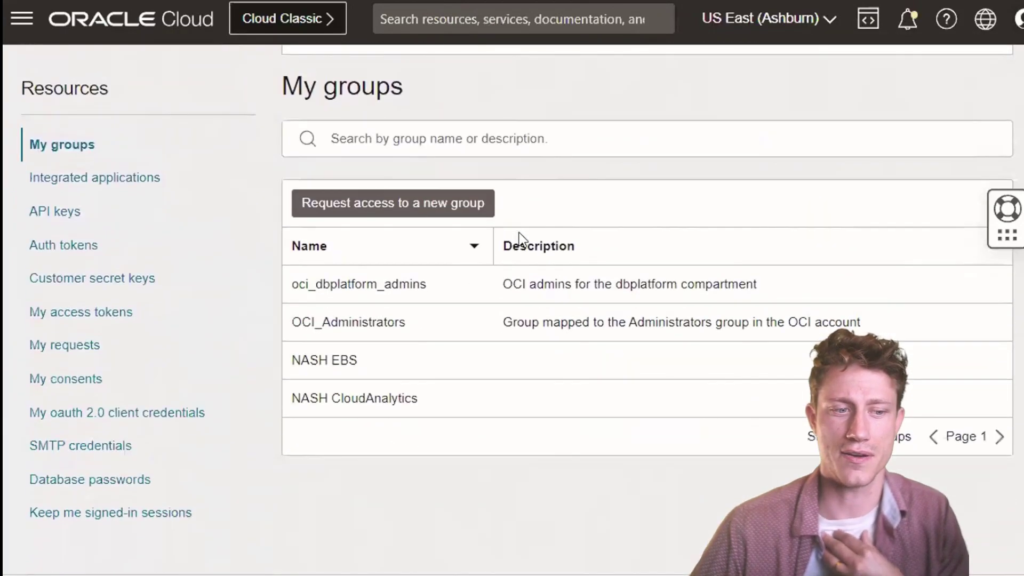
pyautogui.click(45, 249)
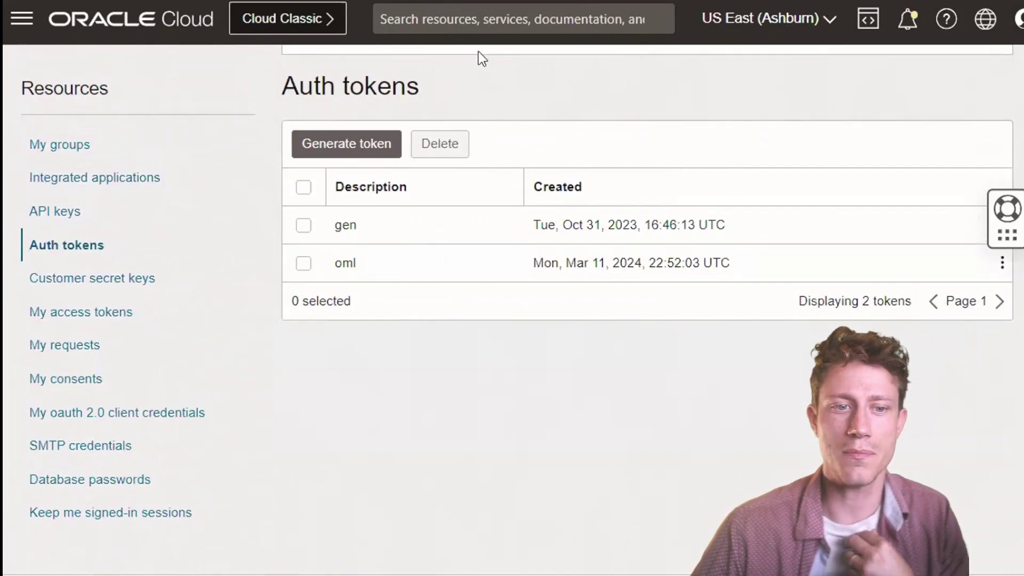
pyautogui.click(348, 150)
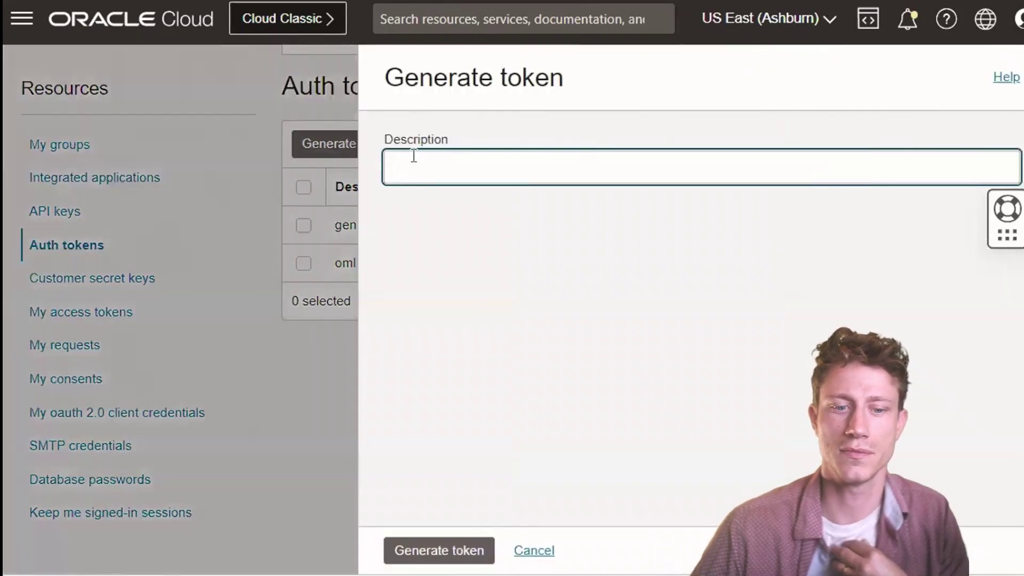
pyautogui.write('te')
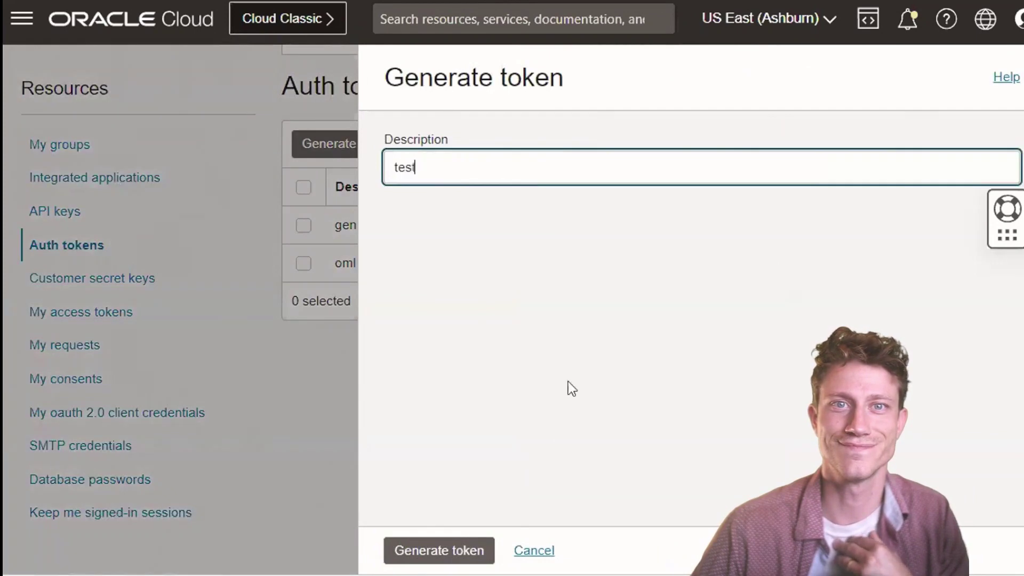
pyautogui.write('st')
pyautogui.click(527, 552)
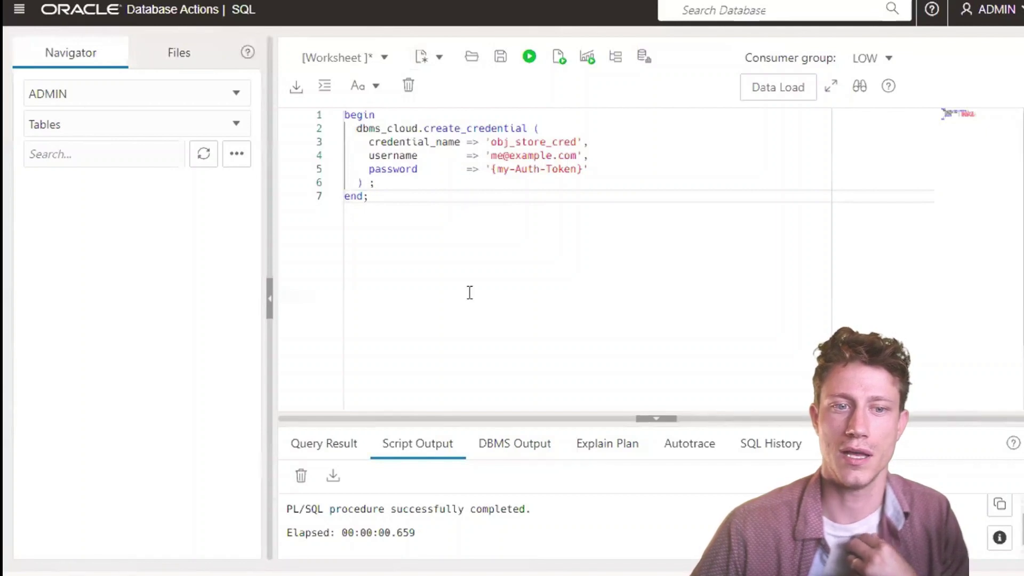
# - Replace the credential script in the SQL worksheet with the dbms_cloud.create_external_table script containing the CSV's pre-authenticated URL
pyautogui.hotkey('ctrl', 'a')
pyautogui.hotkey('ctrl', 'v')
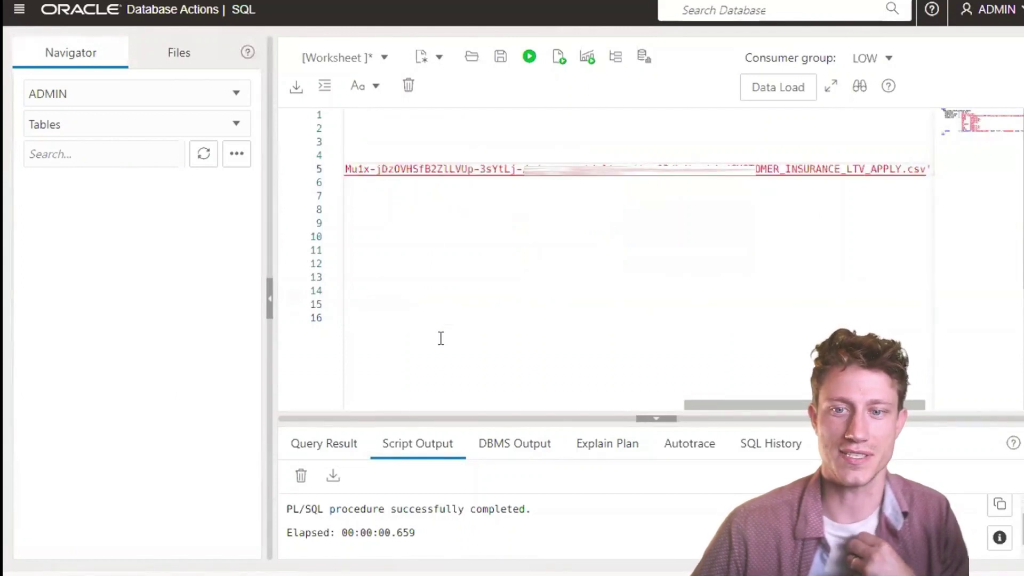
pyautogui.moveTo(723, 412); pyautogui.dragTo(365, 406)
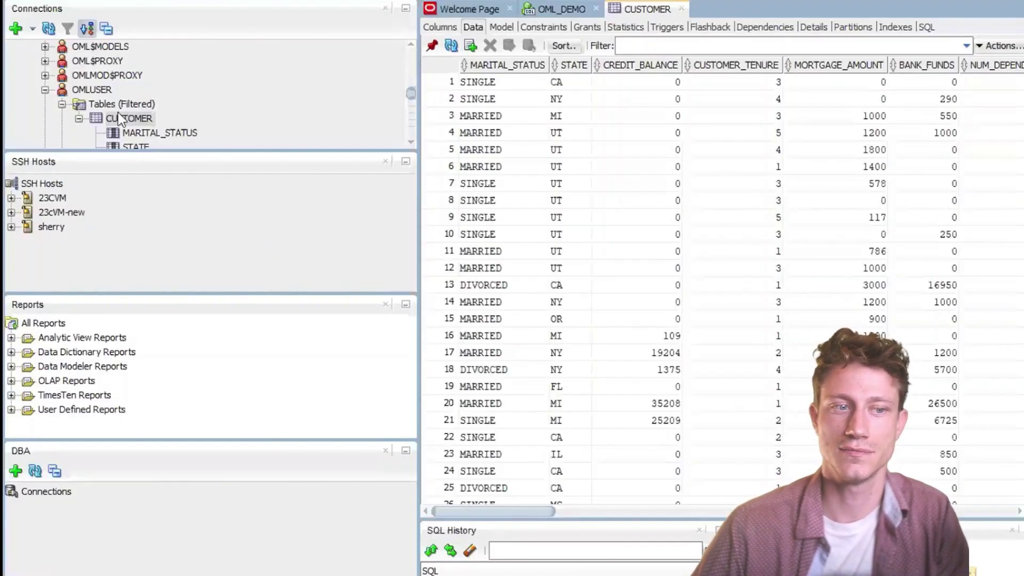
# - Switch to SQL Developer and generate the Quick DDL of OMLUSER's CUSTOMER table into a worksheet
pyautogui.click(121, 116)
pyautogui.rightClick(121, 119)
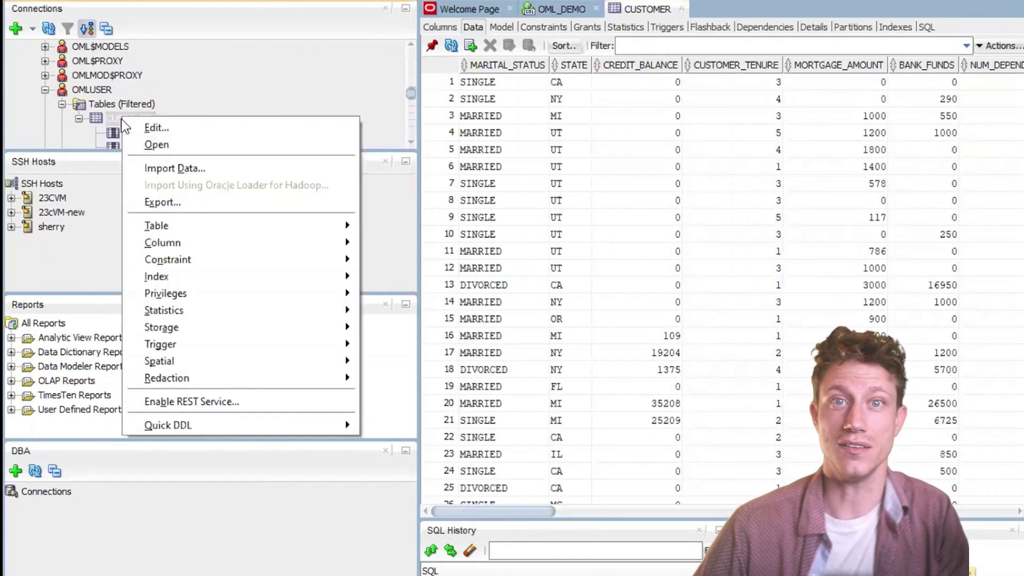
pyautogui.moveTo(179, 353)
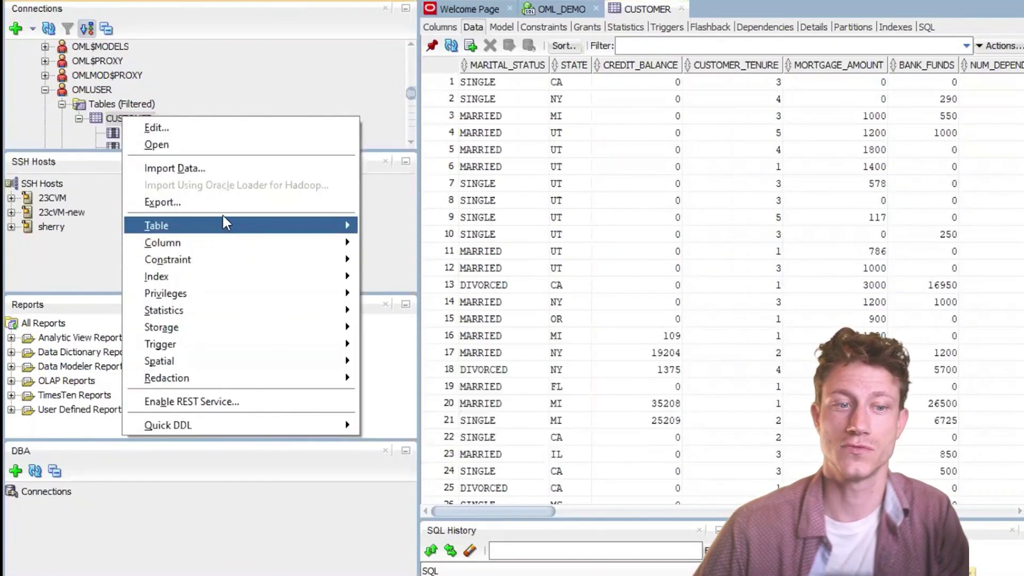
pyautogui.moveTo(219, 427)
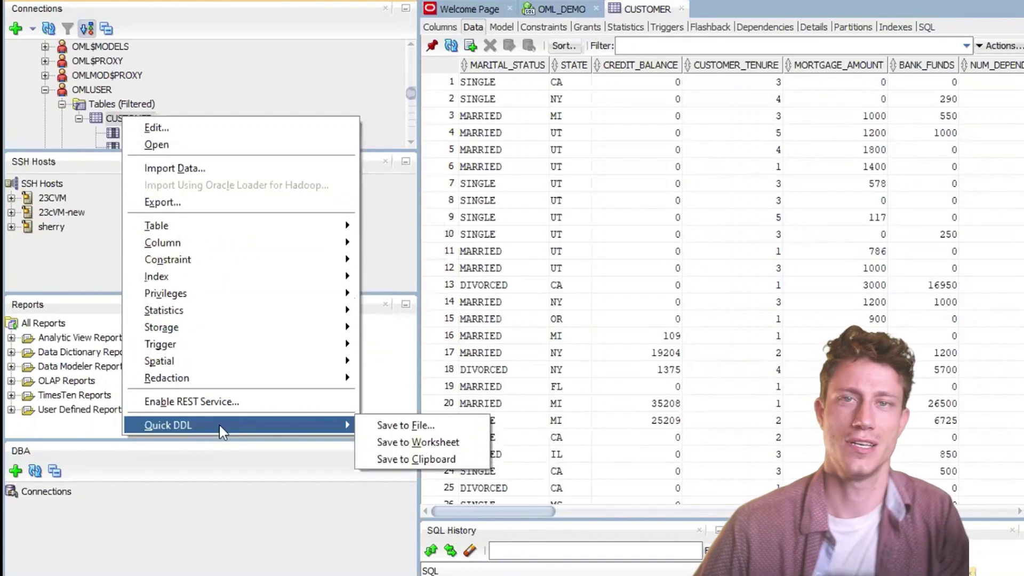
pyautogui.click(381, 442)
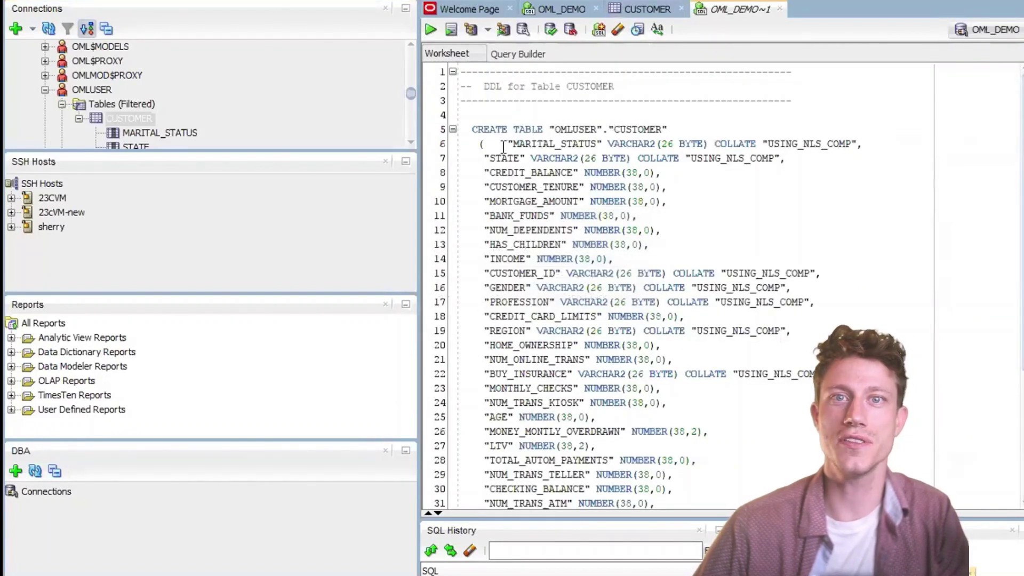
# - Copy the CUSTOMER column definitions from the DDL and substitute them for the sample column_list in the Database Actions external table script
pyautogui.moveTo(506, 144); pyautogui.dragTo(794, 385)
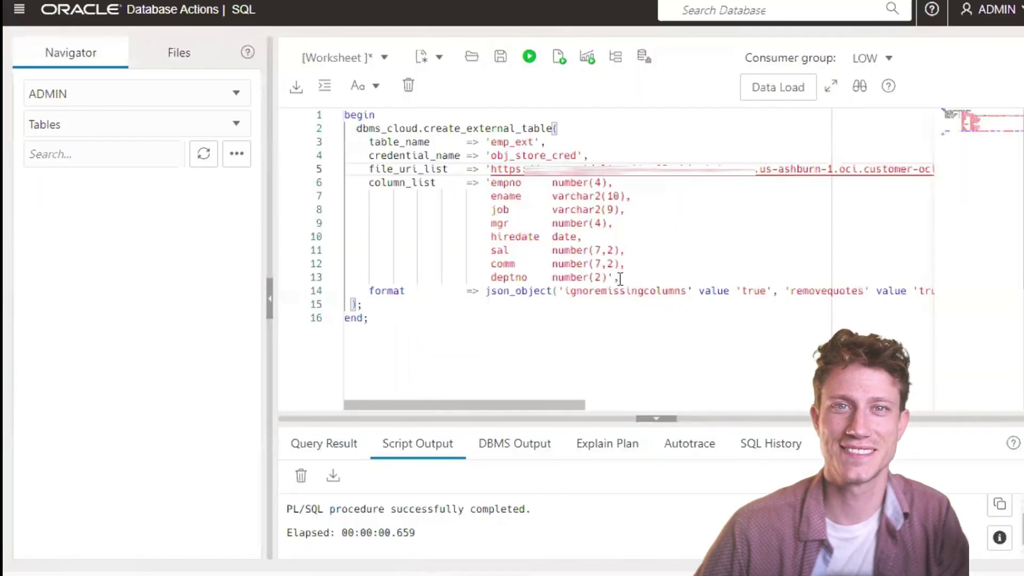
pyautogui.moveTo(614, 277); pyautogui.dragTo(494, 183)
pyautogui.hotkey('ctrl', 'v')
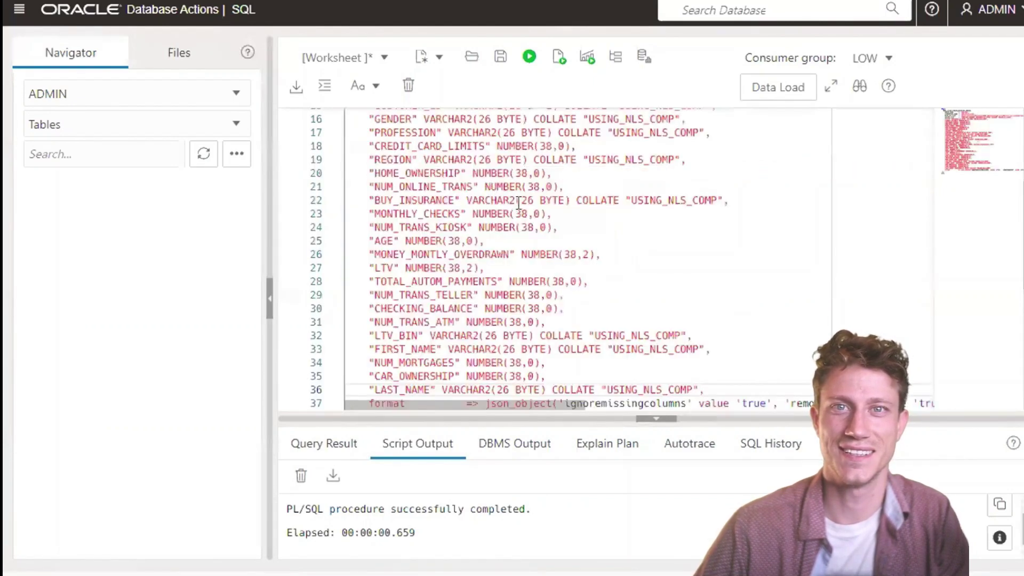
pyautogui.write("'")
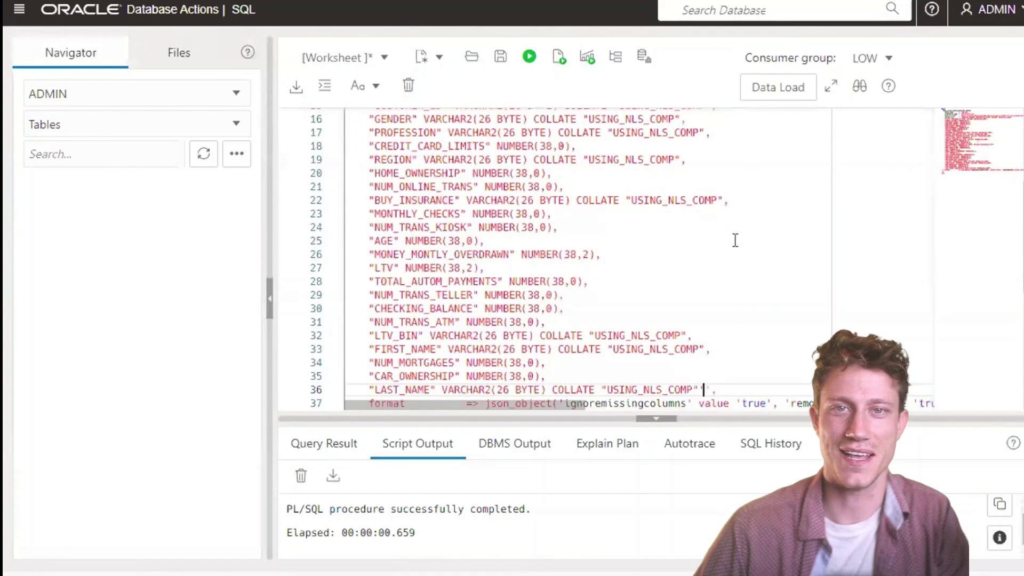
pyautogui.press('BackSpace')
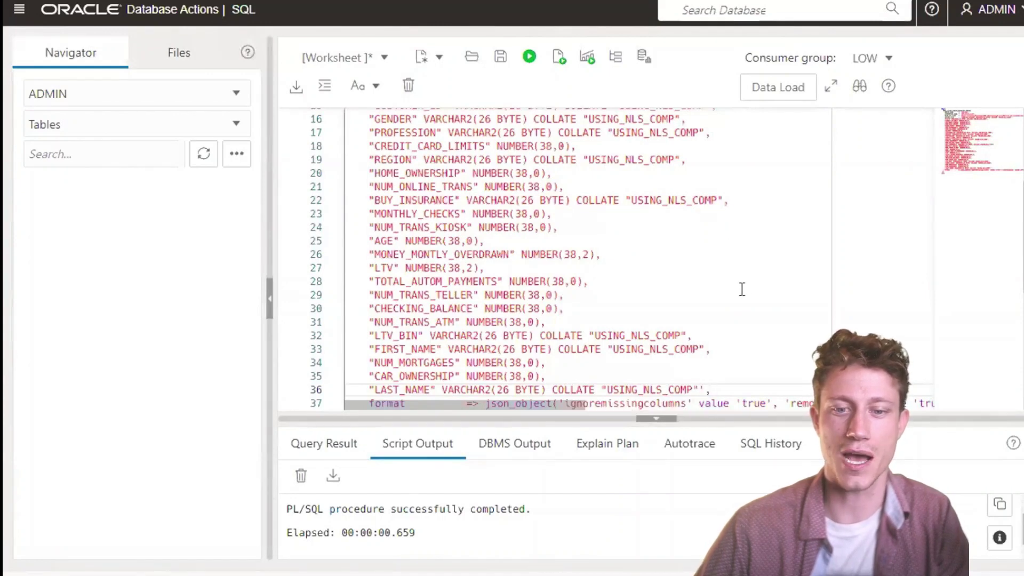
pyautogui.scroll(-3, 746, 293)
pyautogui.scroll(8, 704, 315)
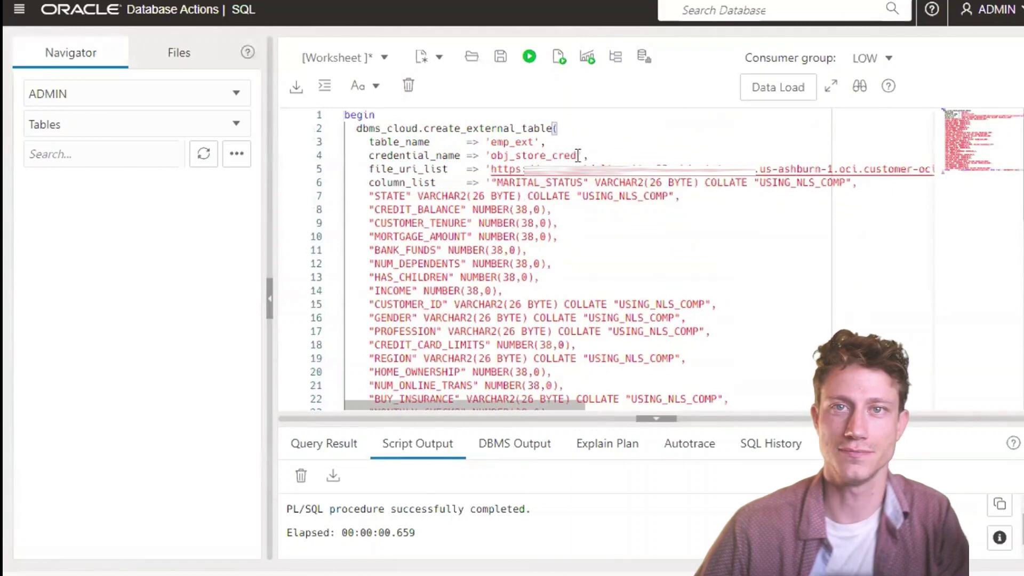
# - Set the script's credential_name to oml_demo and its table_name to customer
pyautogui.moveTo(577, 155); pyautogui.dragTo(496, 155)
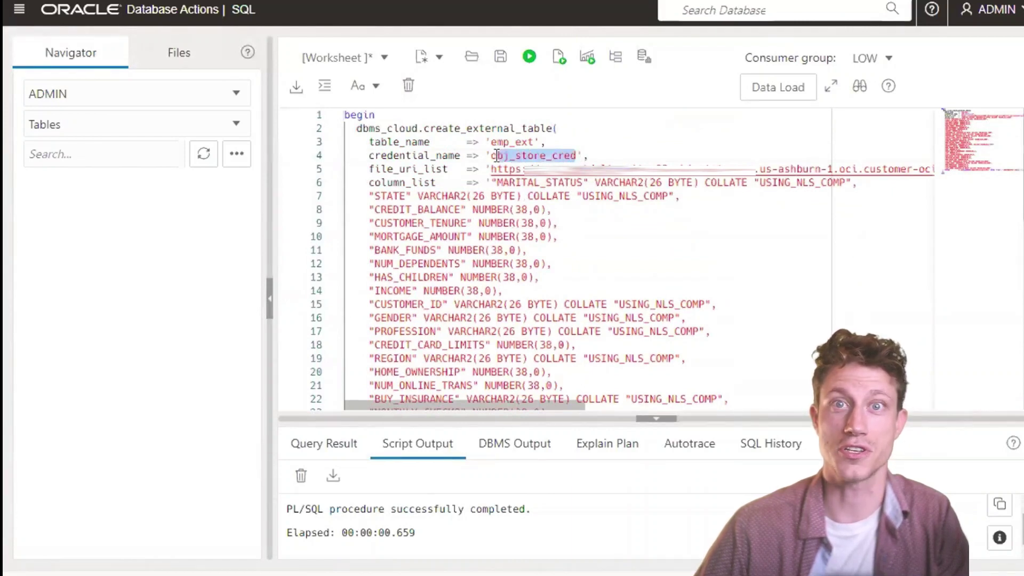
pyautogui.press('BackSpace')
pyautogui.write('ml')
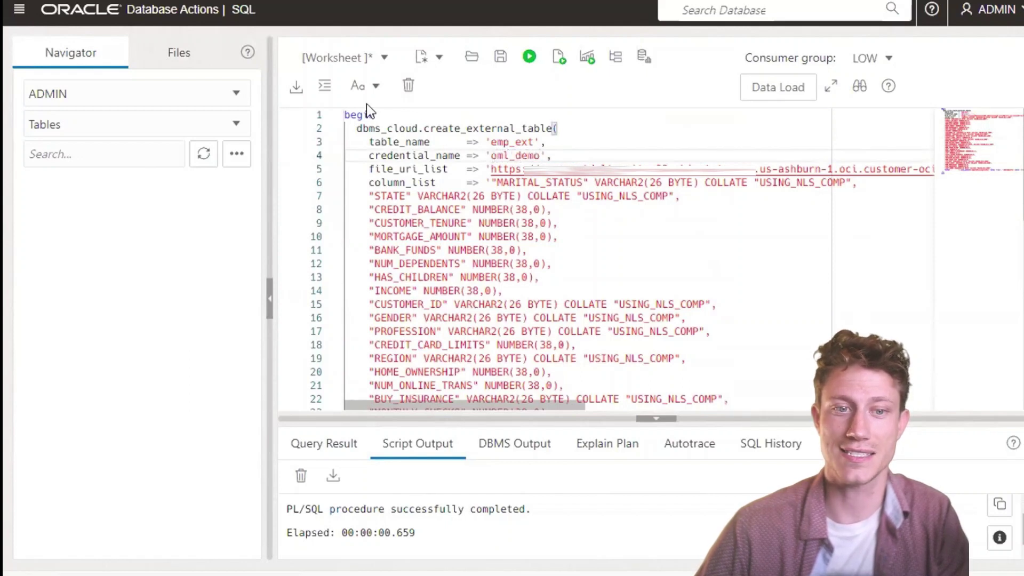
pyautogui.moveTo(534, 141); pyautogui.dragTo(491, 143)
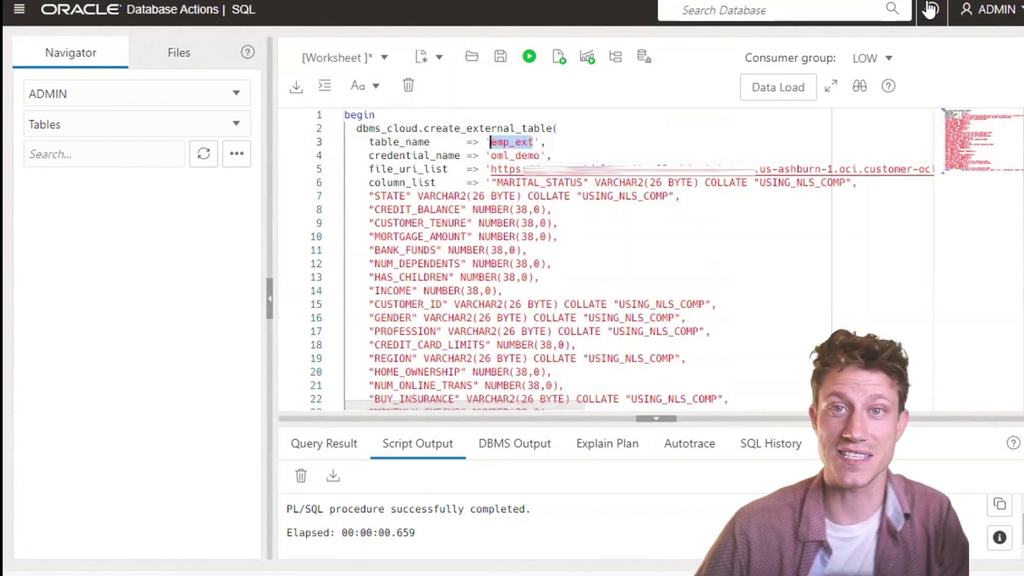
pyautogui.write('customer')
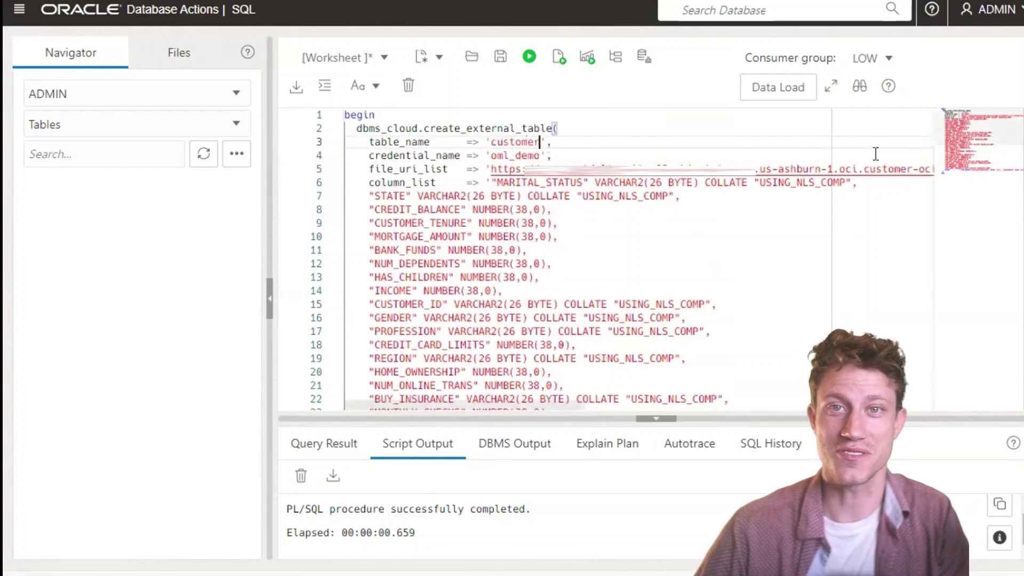
# - Select the entire create_external_table script and run it
pyautogui.click(758, 206)
pyautogui.hotkey('ctrl', 'a')
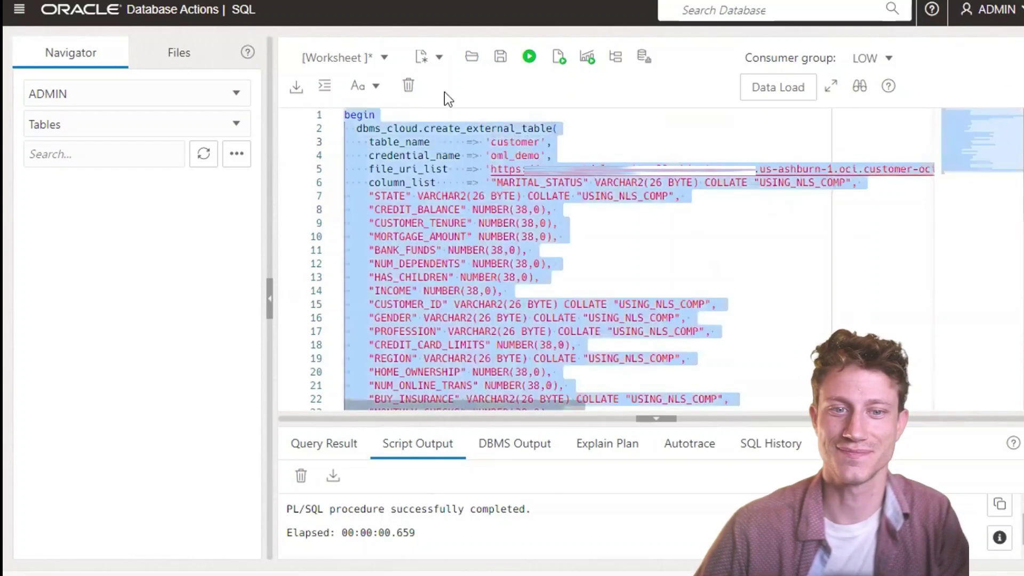
pyautogui.click(526, 59)
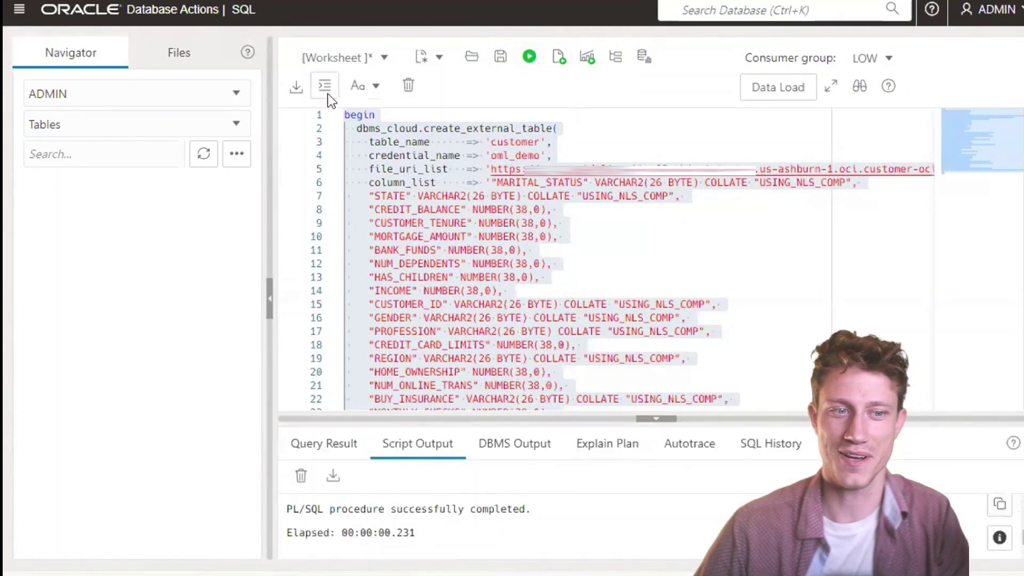
# - Refresh the ADMIN table list, expand the CUSTOMER table's columns, and open the table
pyautogui.click(204, 156)
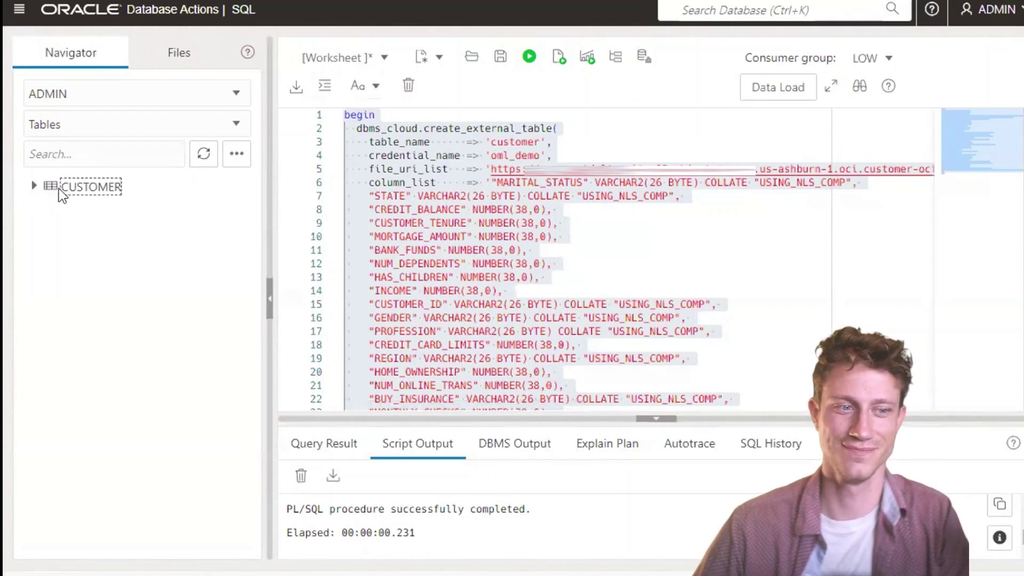
pyautogui.click(33, 188)
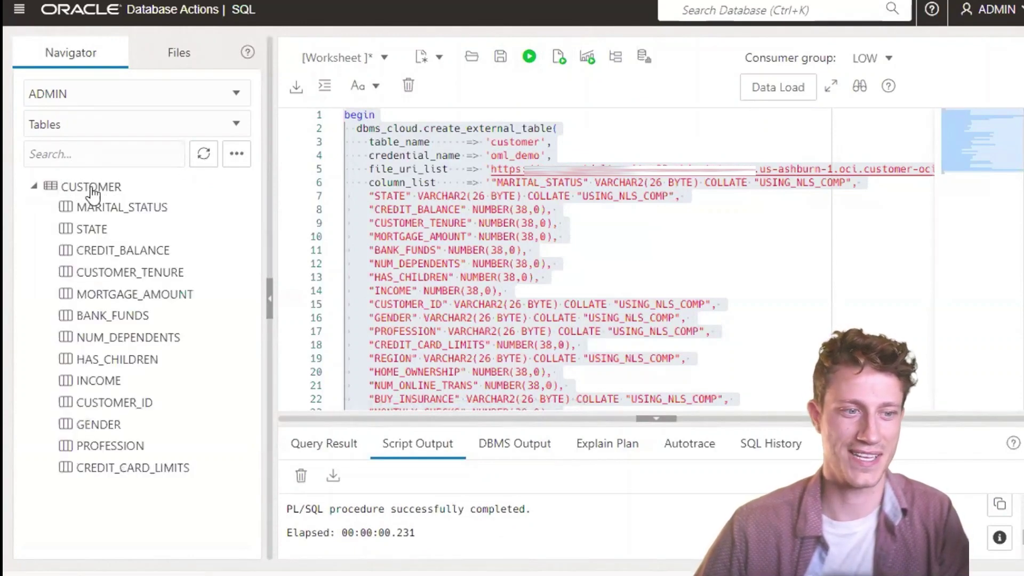
pyautogui.rightClick(102, 187)
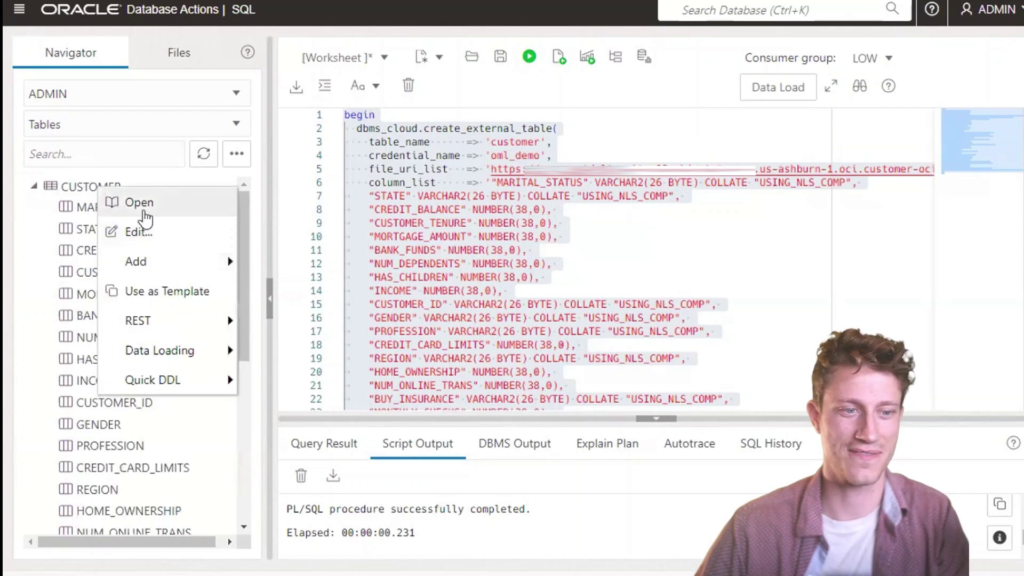
pyautogui.click(138, 202)
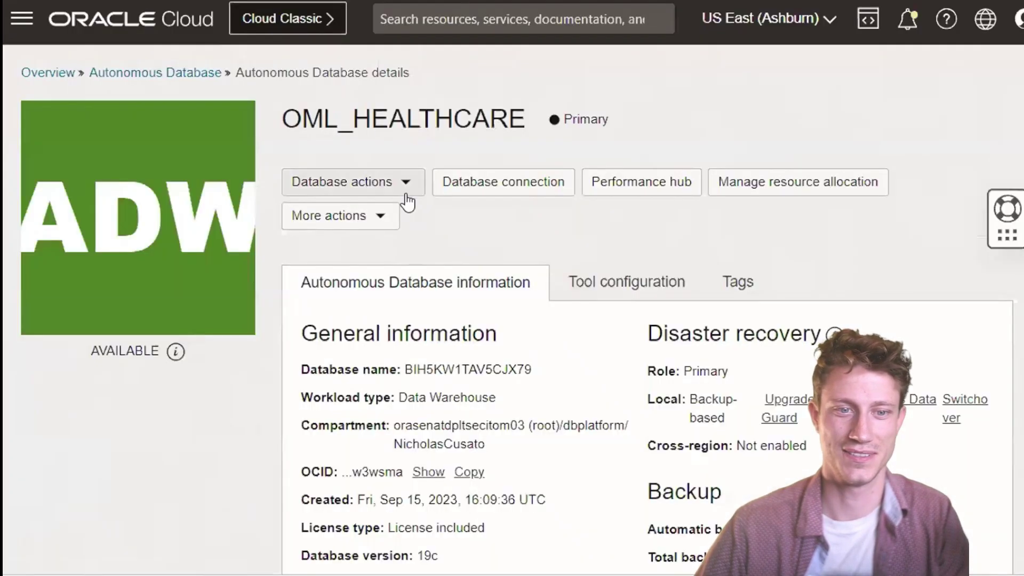
# - From the OML_HEALTHCARE details, open Oracle Machine Learning through all database actions and sign in as omluser with the account password
pyautogui.click(412, 187)
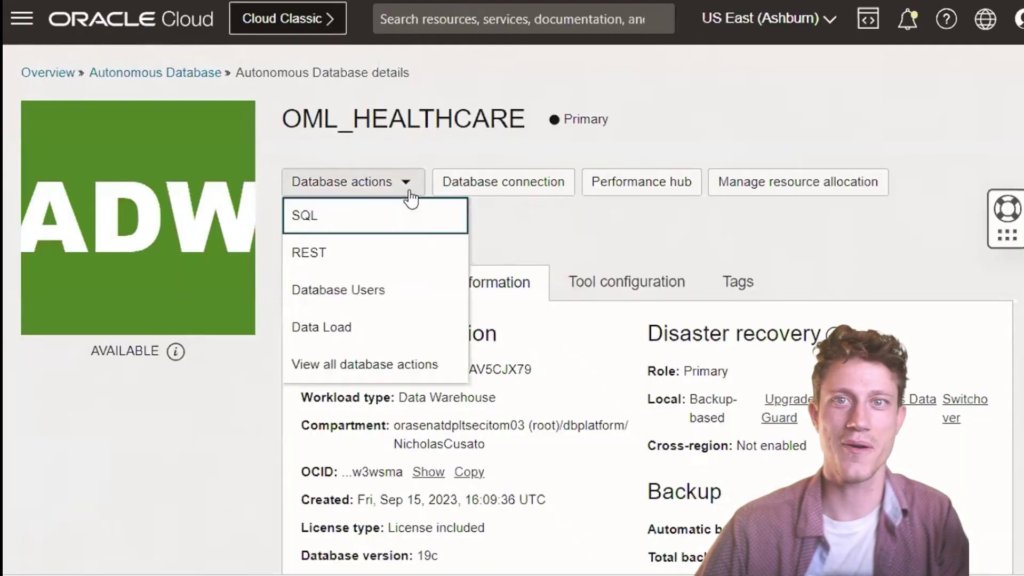
pyautogui.click(410, 380)
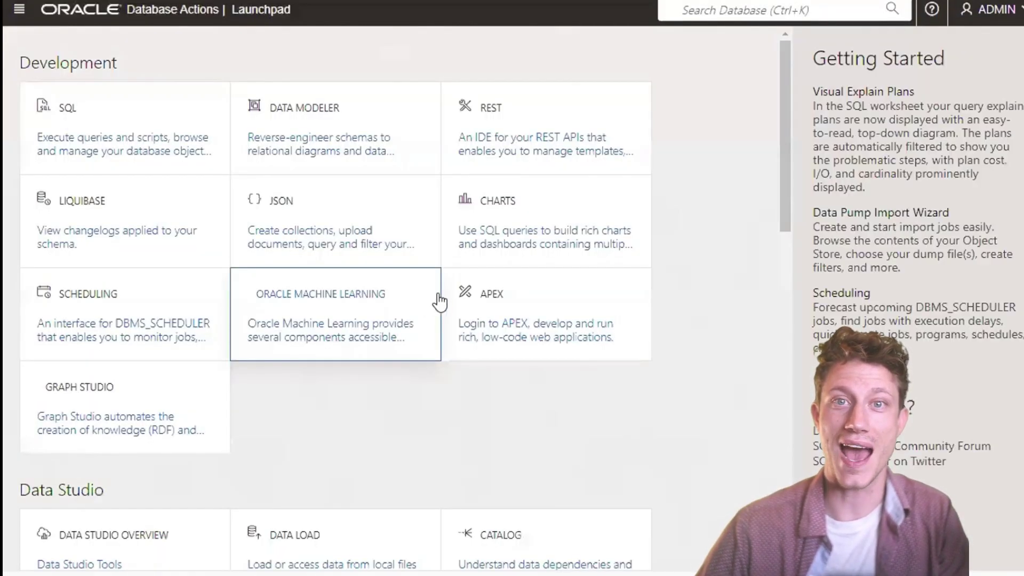
pyautogui.click(377, 318)
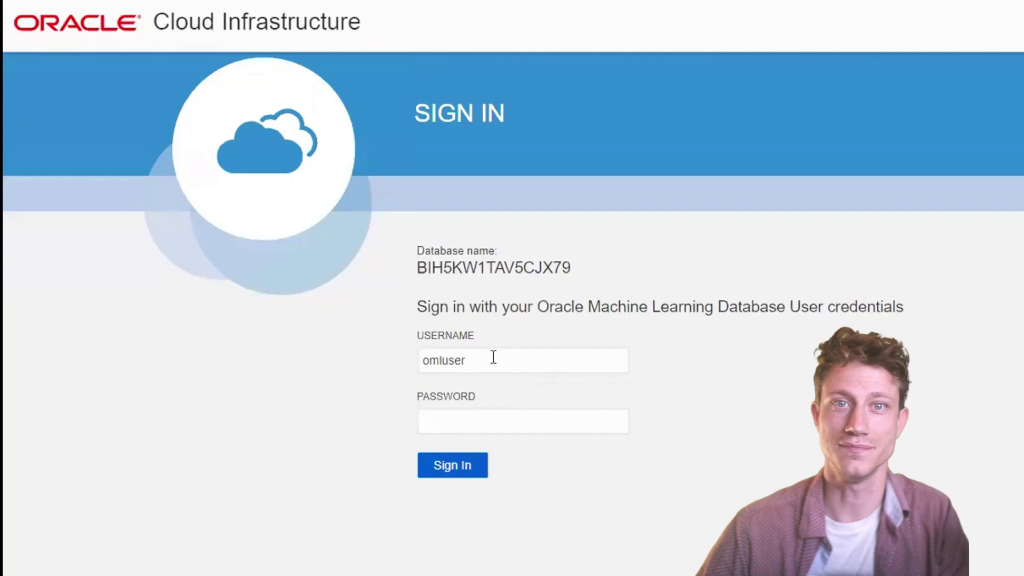
pyautogui.write('••')
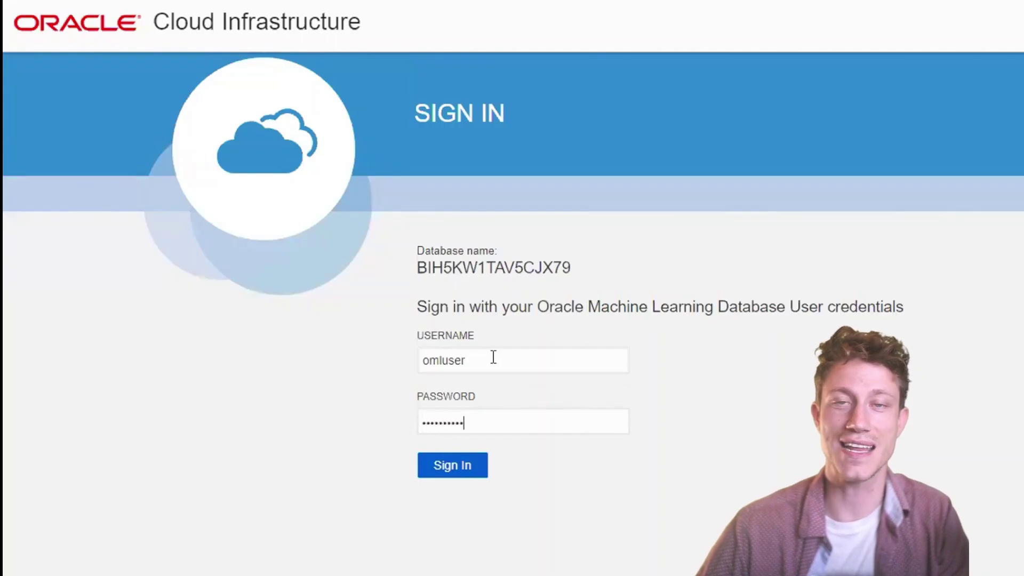
pyautogui.press('Return')
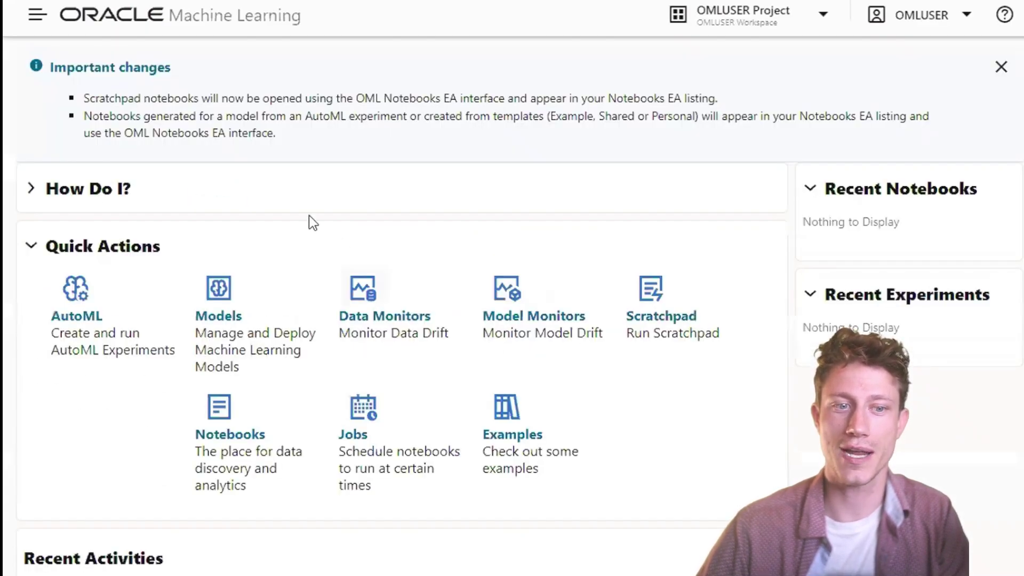
# - Open the oml_demo notebook from Notebooks EA and begin its empty paragraph with %sql followed by a blank line
pyautogui.click(38, 15)
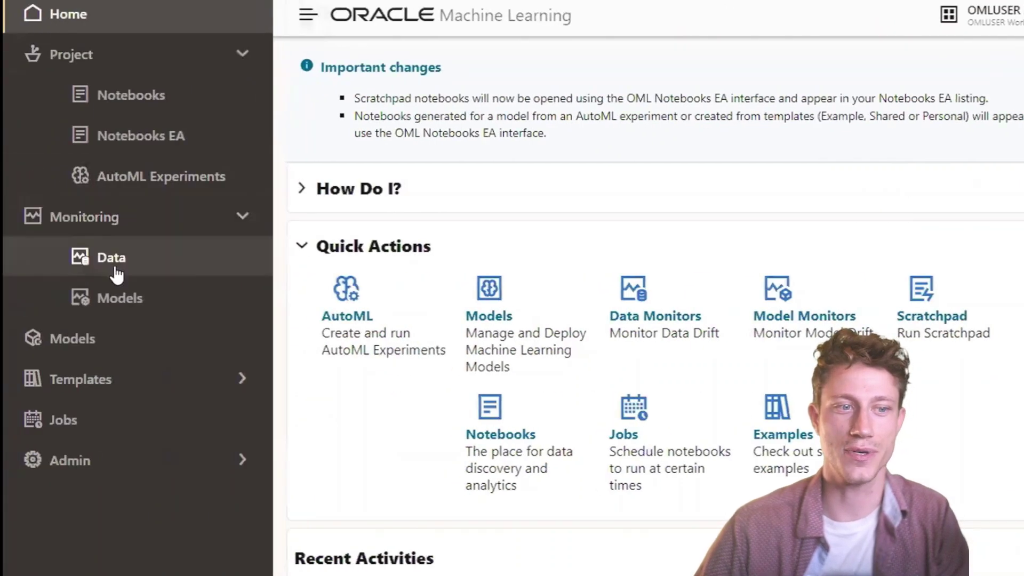
pyautogui.click(155, 139)
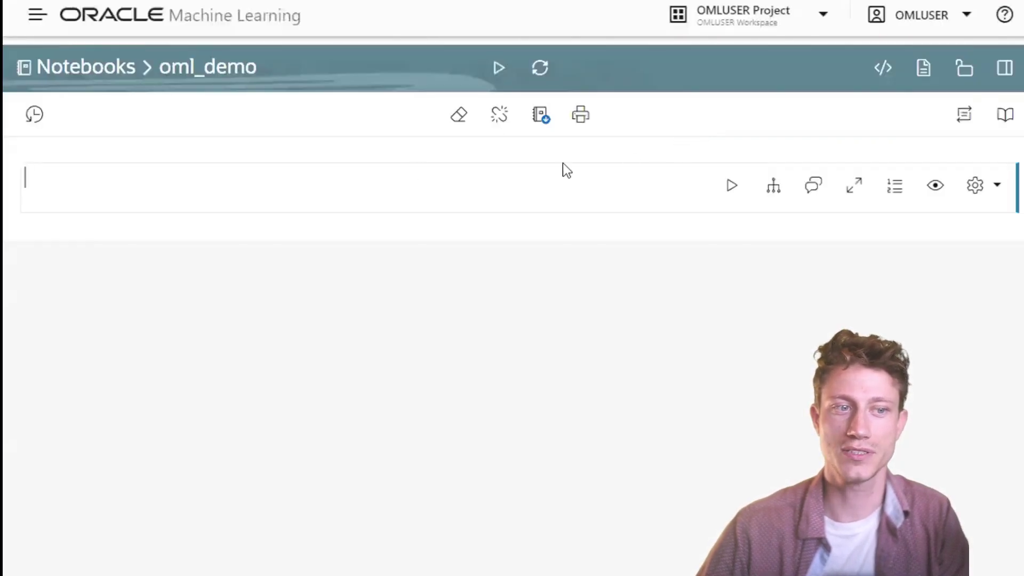
pyautogui.click(420, 170)
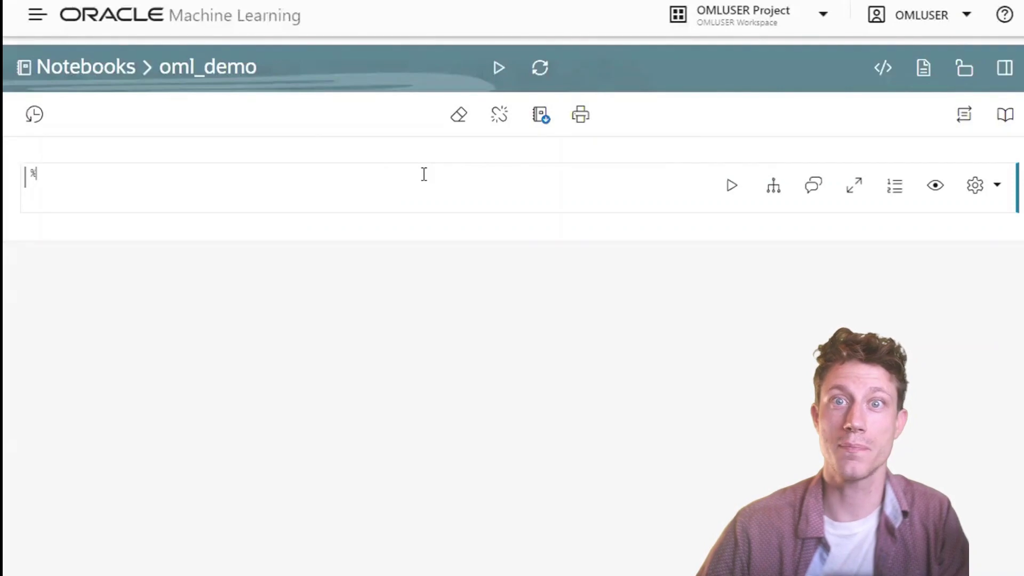
pyautogui.write('l')
pyautogui.press('BackSpace')
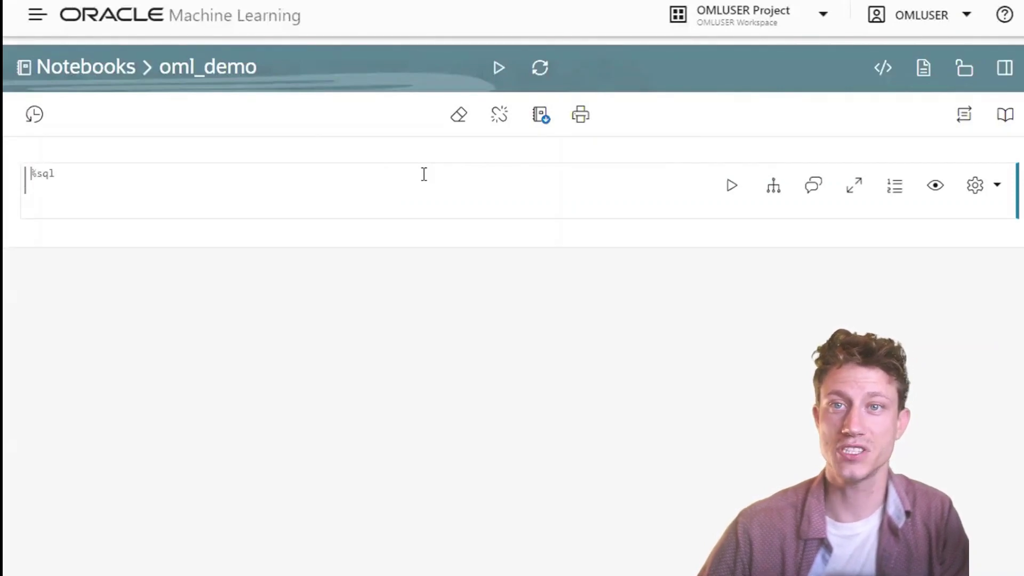
pyautogui.press('Return')
pyautogui.press('Return')
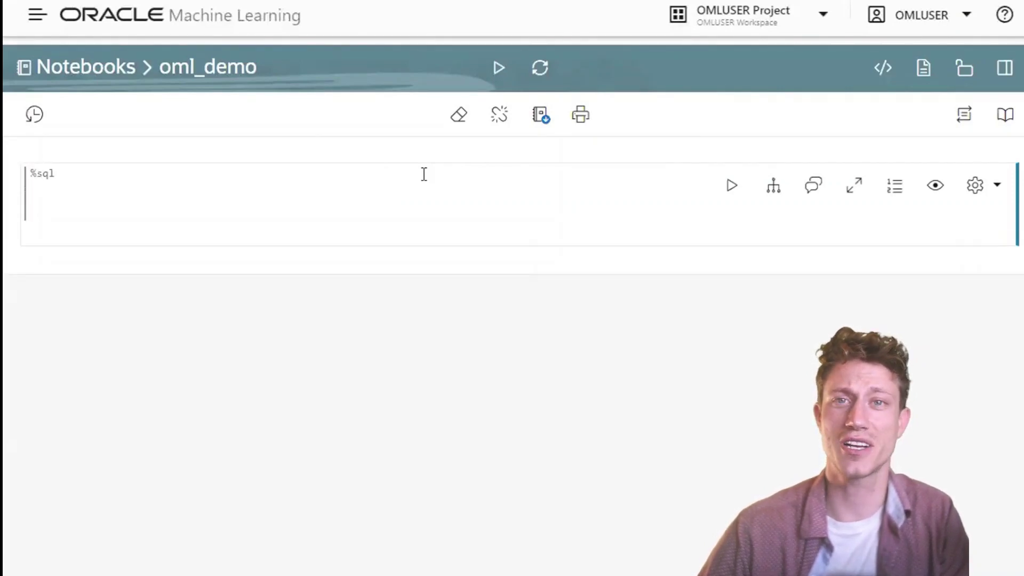
# - Add the query SELECT * FROM CUSTOMER; to the paragraph, run it, and look through the columns of the result table
pyautogui.write('SELECT')
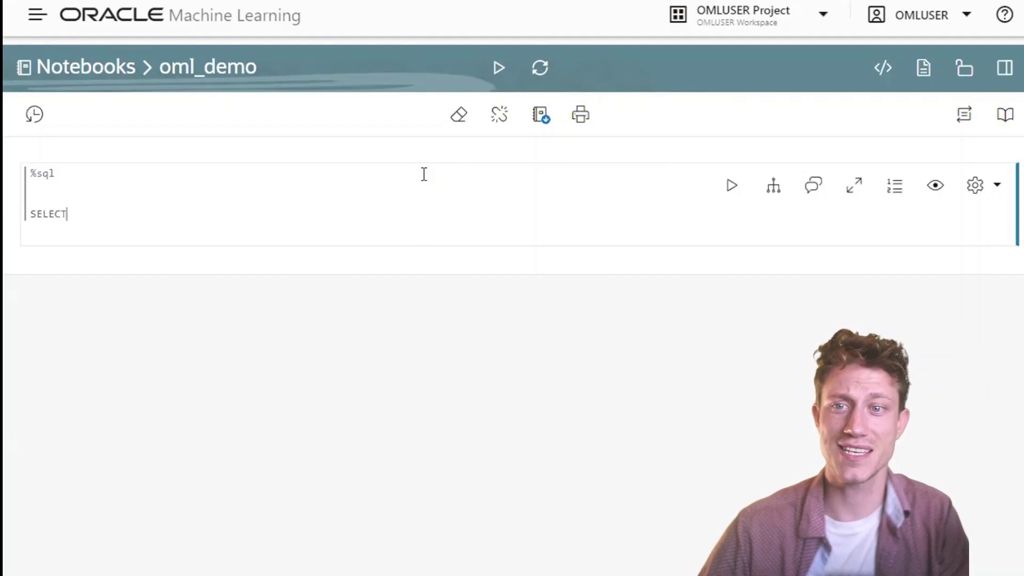
pyautogui.write(' * FROM ')
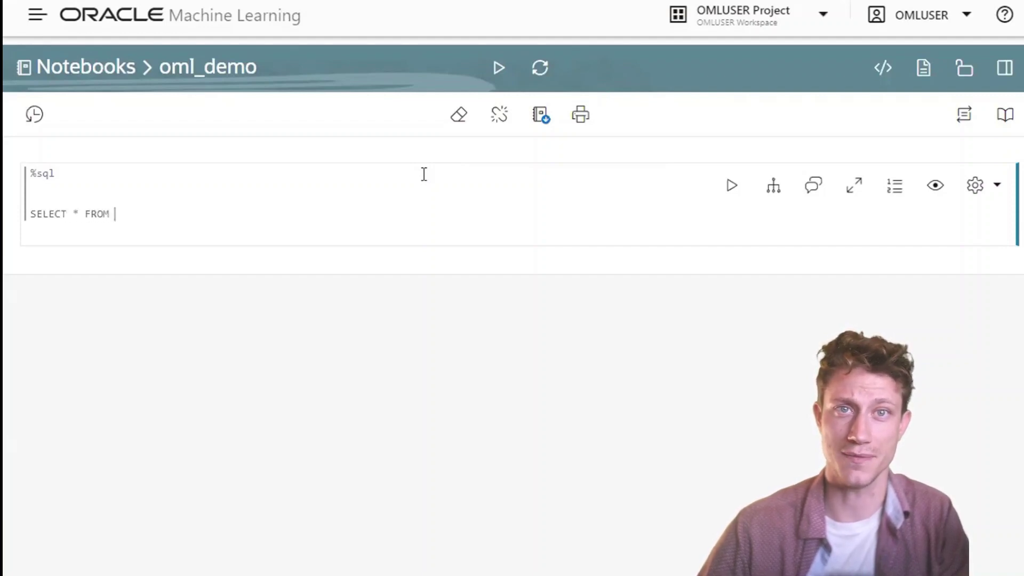
pyautogui.write('CUSTOMER')
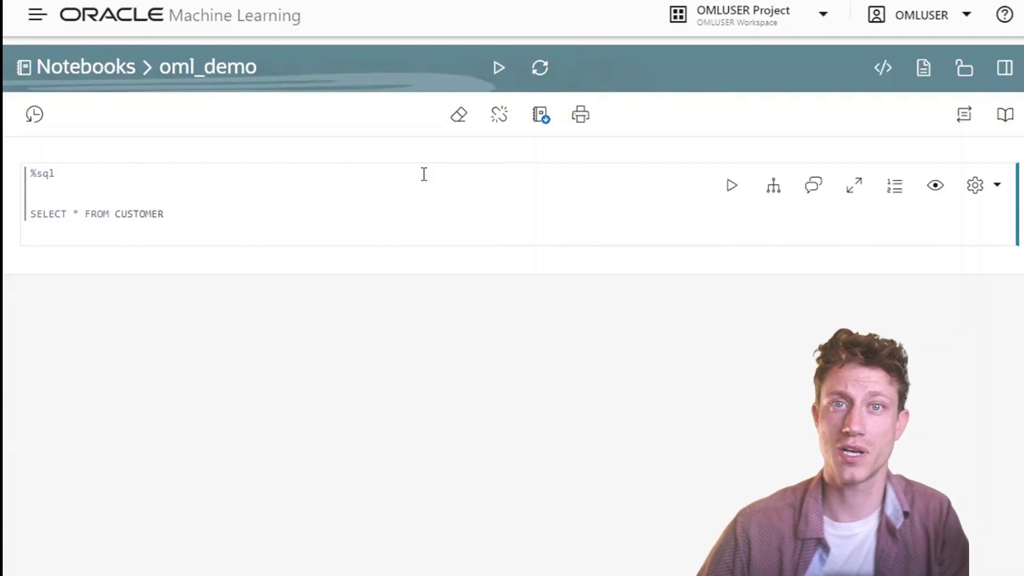
pyautogui.write(';')
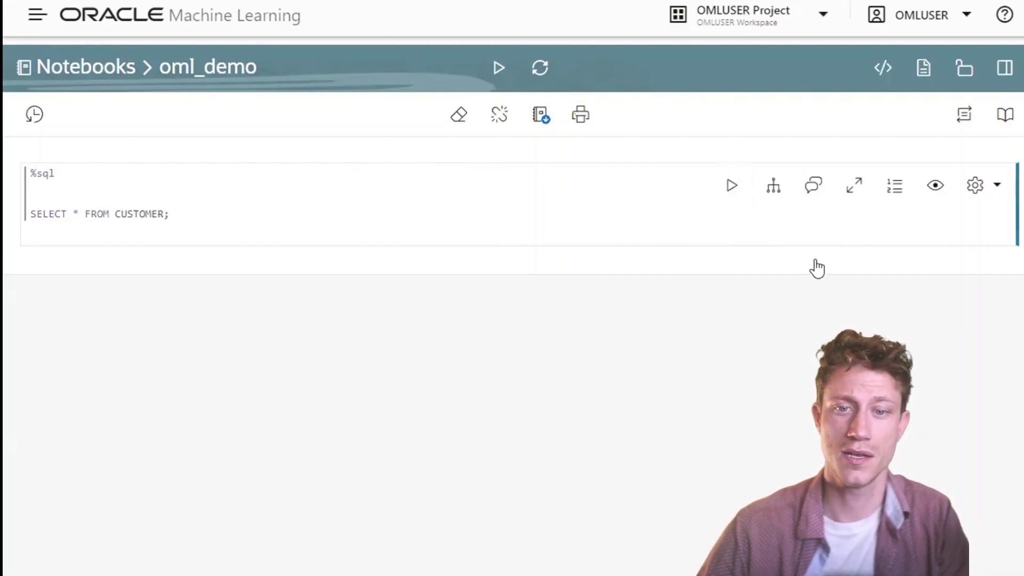
pyautogui.click(732, 186)
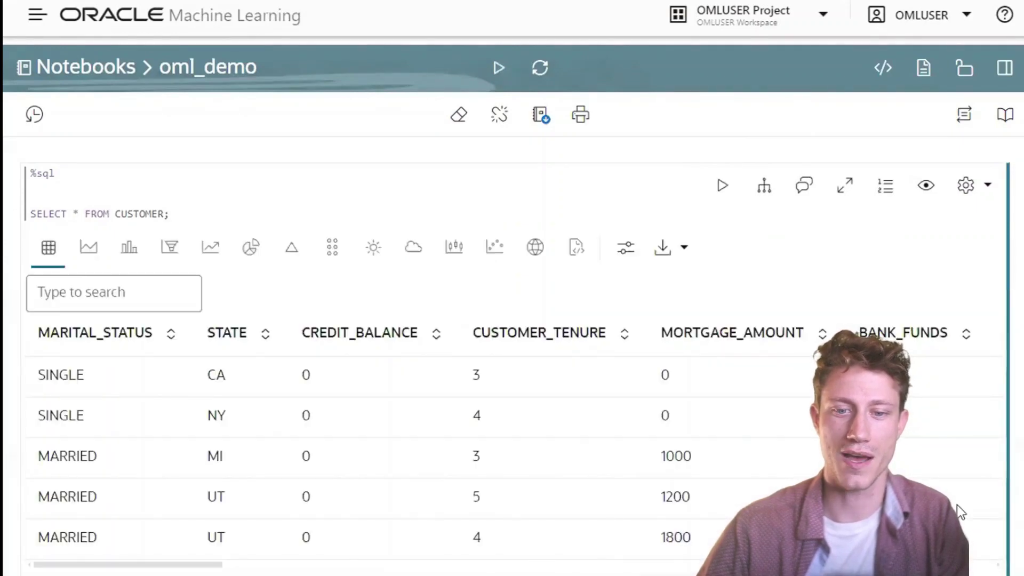
pyautogui.scroll(-1, 959, 512)
pyautogui.scroll(-2, 958, 512)
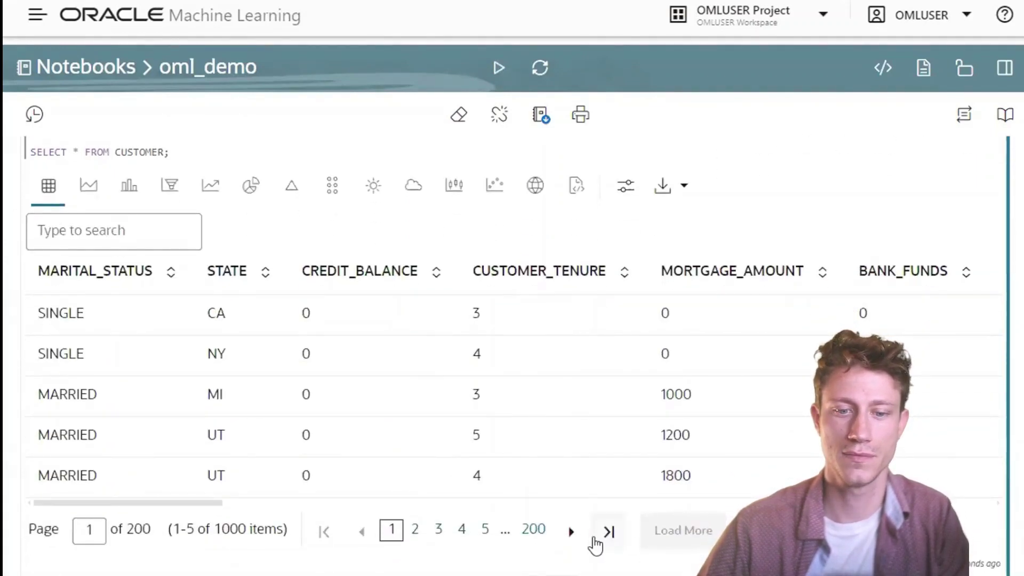
pyautogui.moveTo(187, 504); pyautogui.dragTo(288, 515)
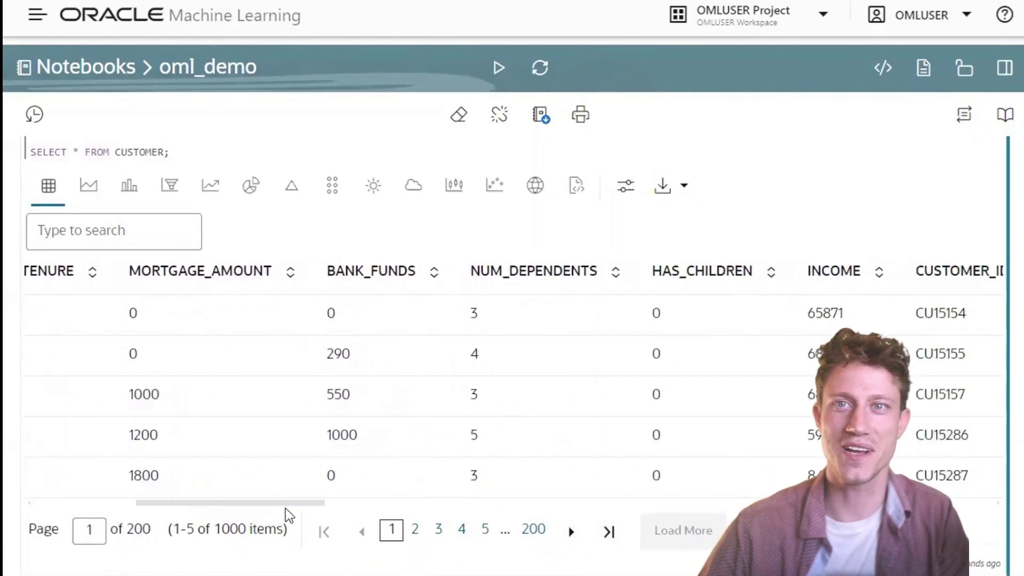